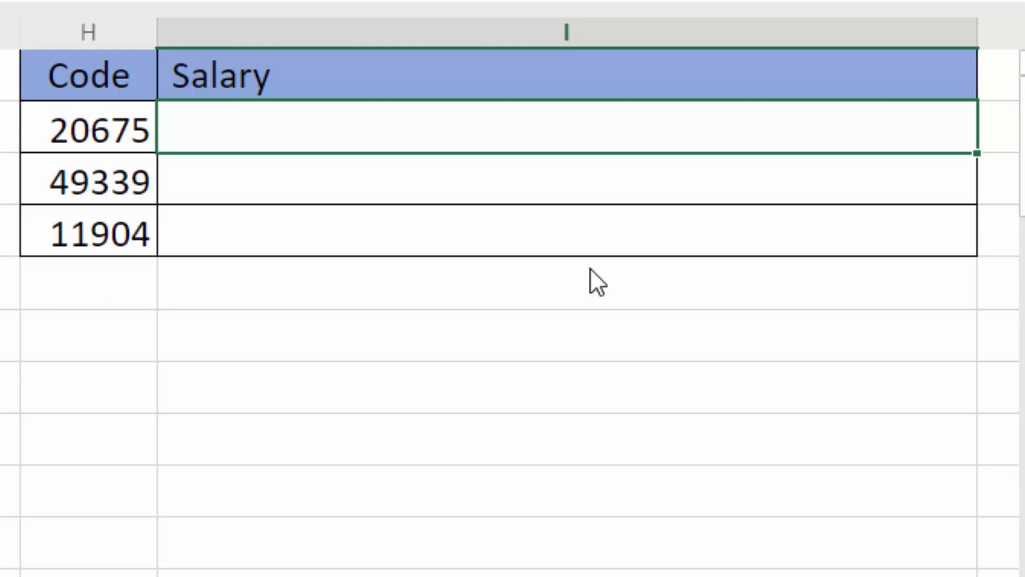
pyautogui.write('=xl')
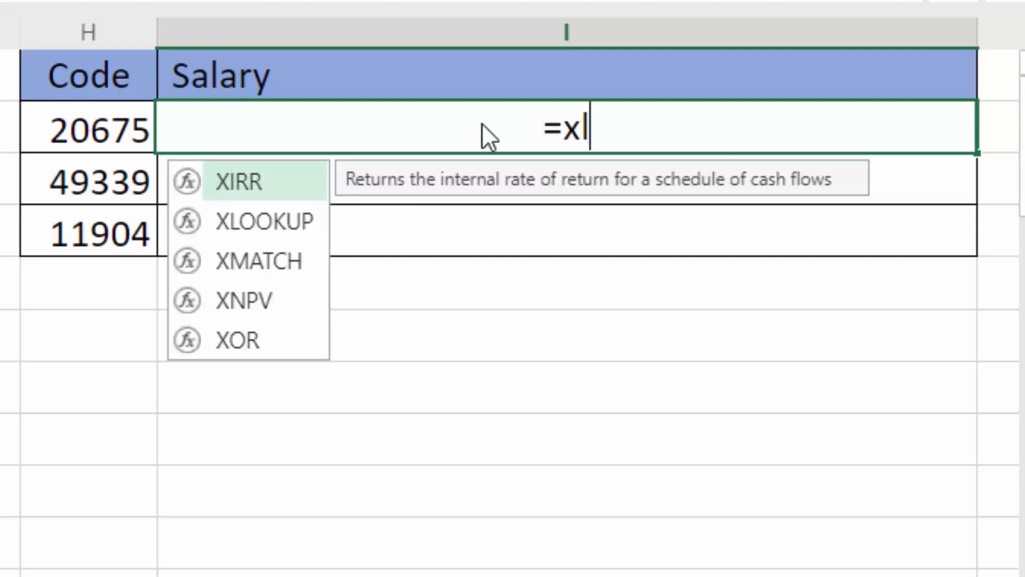
pyautogui.press('Tab')
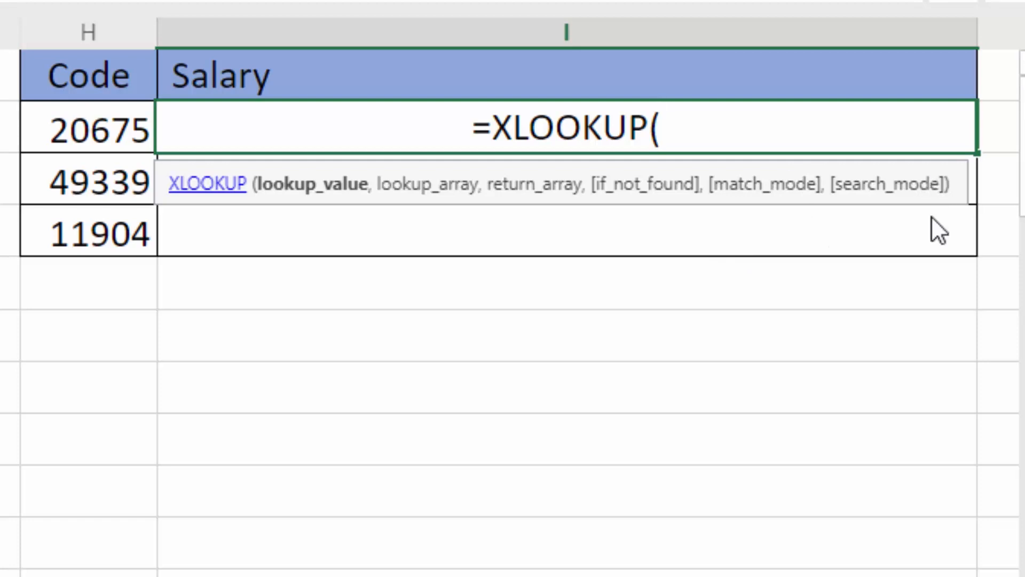
pyautogui.press('Escape')
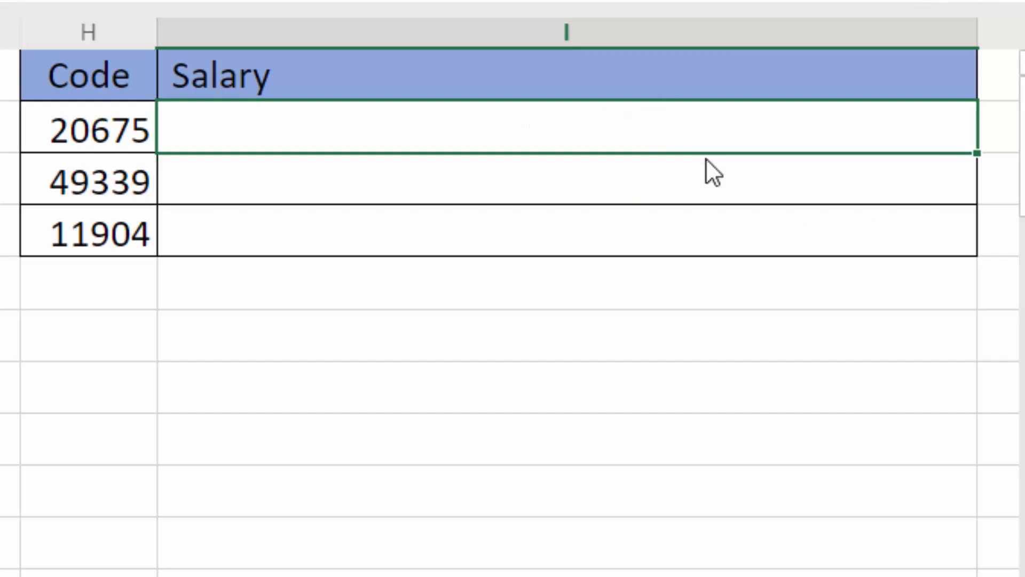
pyautogui.write('=v')
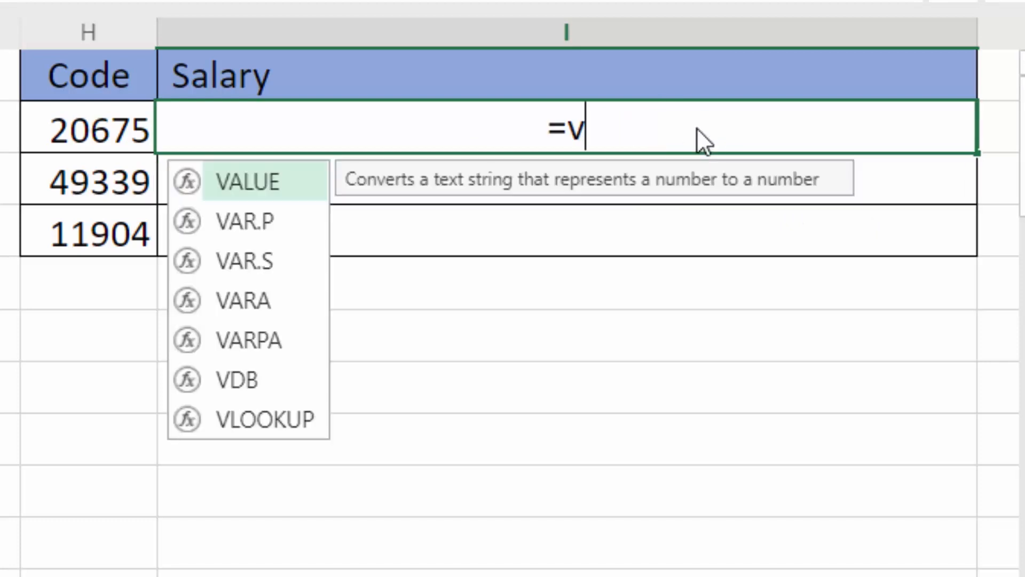
pyautogui.write('l')
pyautogui.press('Tab')
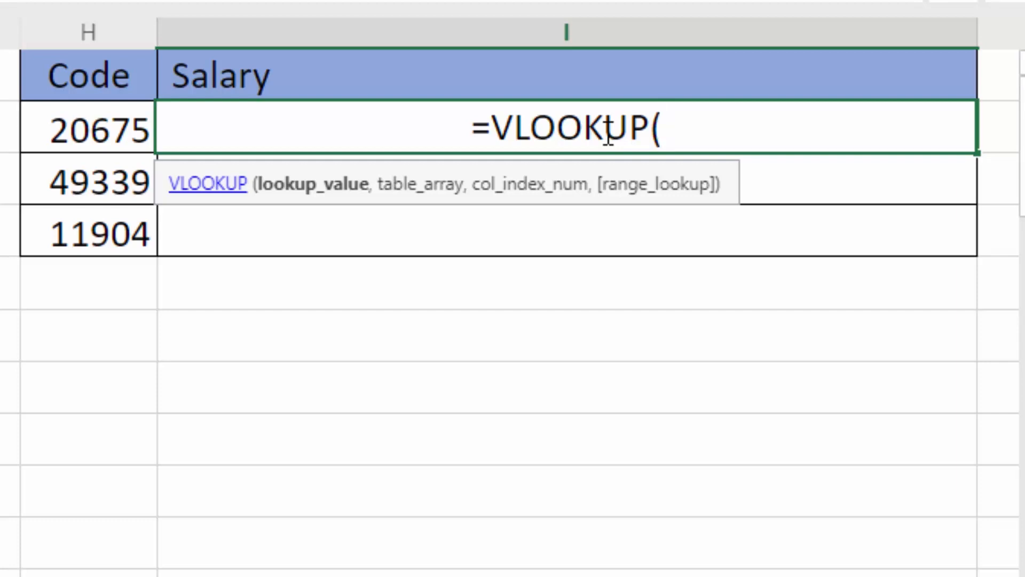
pyautogui.press('Escape')
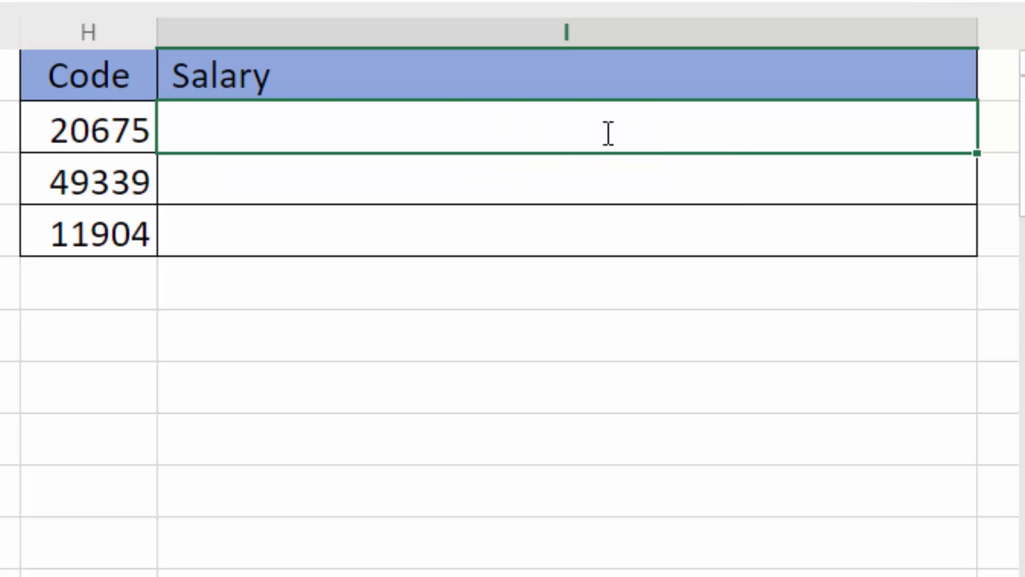
pyautogui.write('=xl')
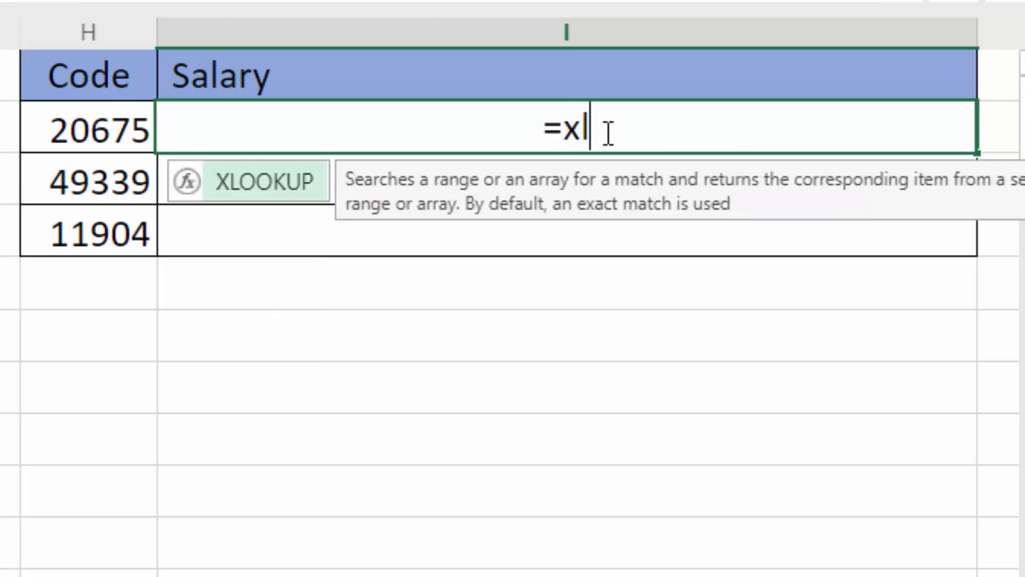
pyautogui.press('Tab')
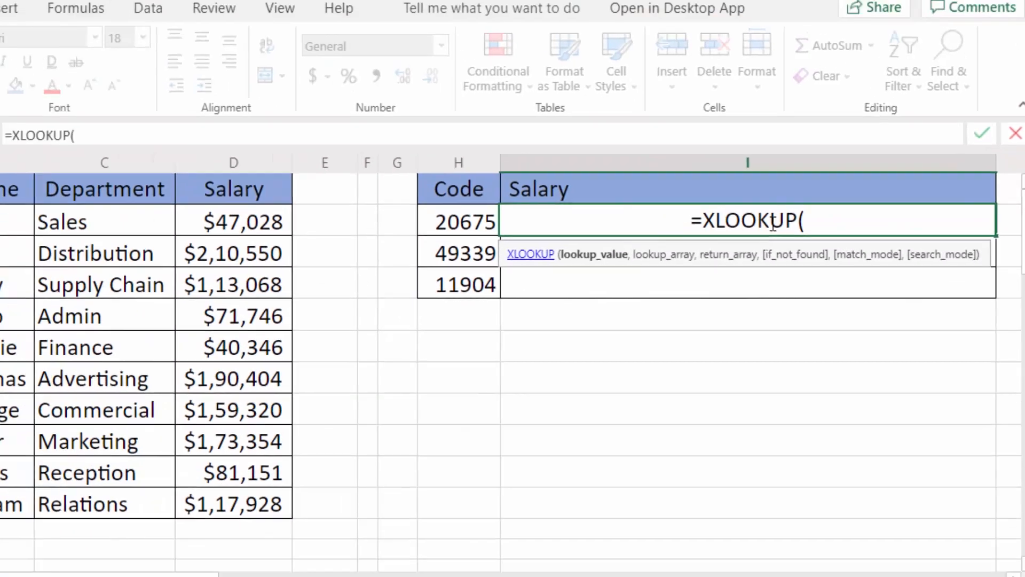
pyautogui.press('Escape')
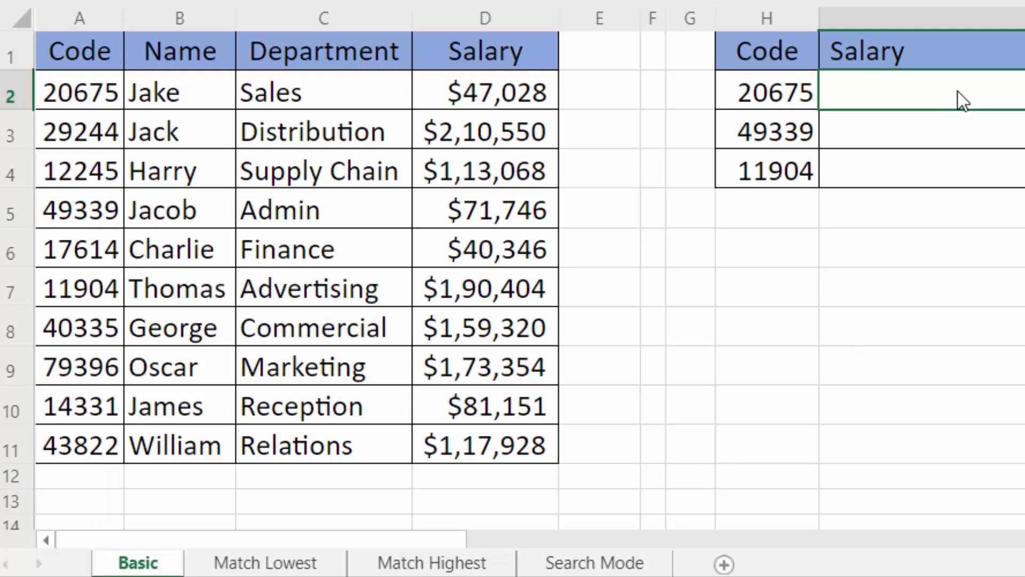
# Enter =XLOOKUP(H2,A:A,D:D) in I2 to return the salary for code 20675.
pyautogui.write('=xl')
pyautogui.press('Tab')
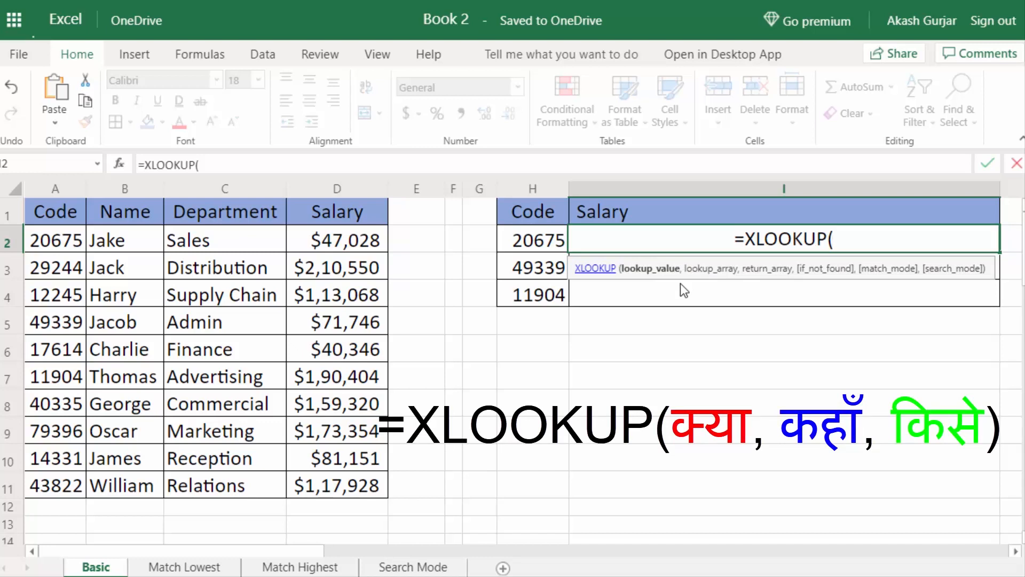
pyautogui.click(538, 247)
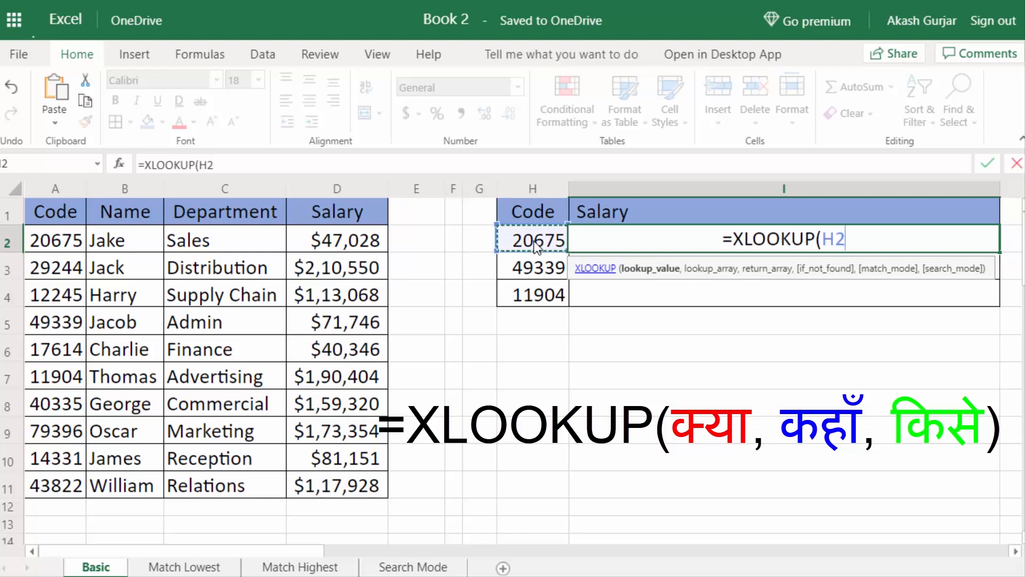
pyautogui.write(',')
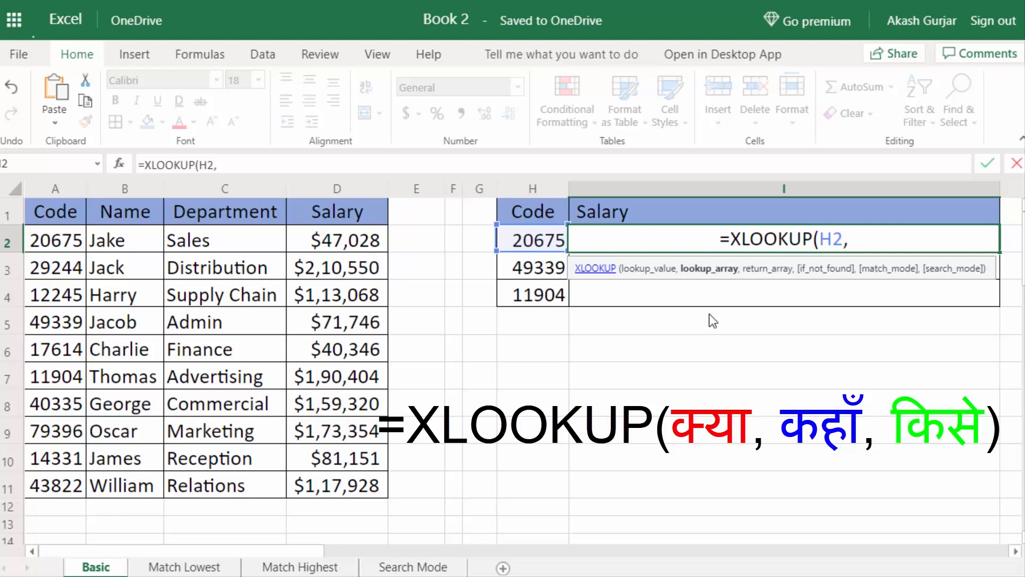
pyautogui.moveTo(63, 242); pyautogui.dragTo(63, 486)
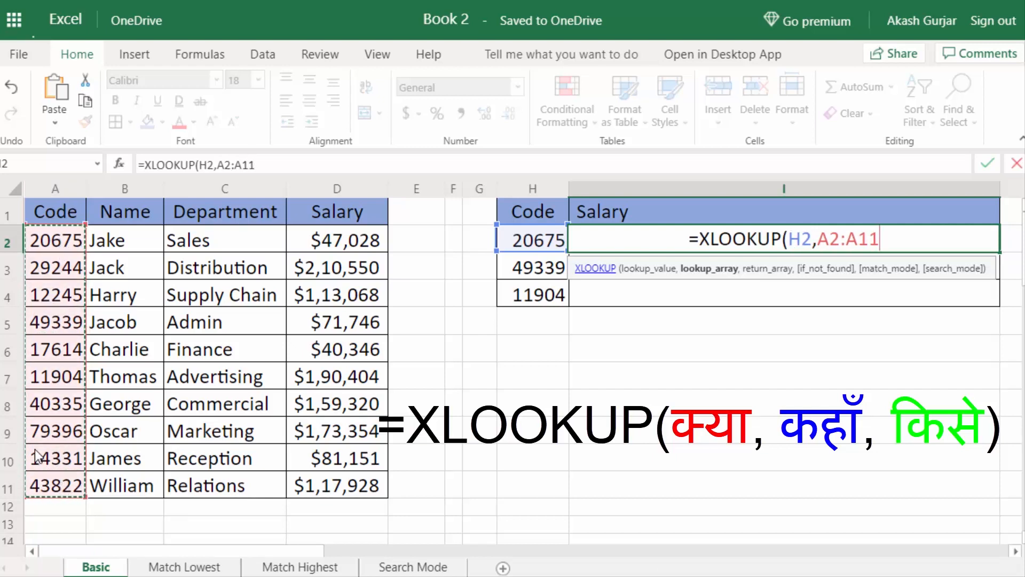
pyautogui.click(64, 188)
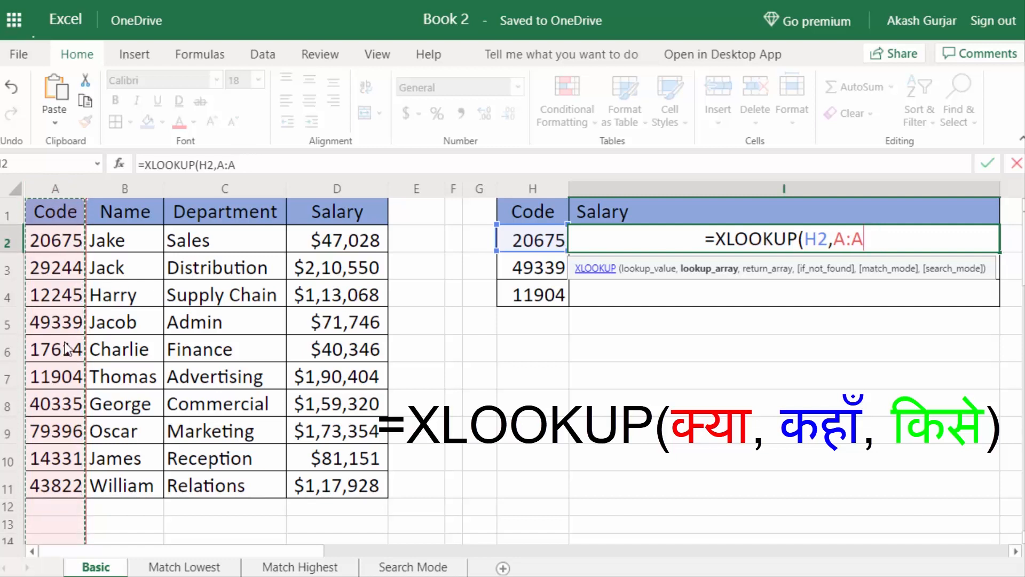
pyautogui.write(',')
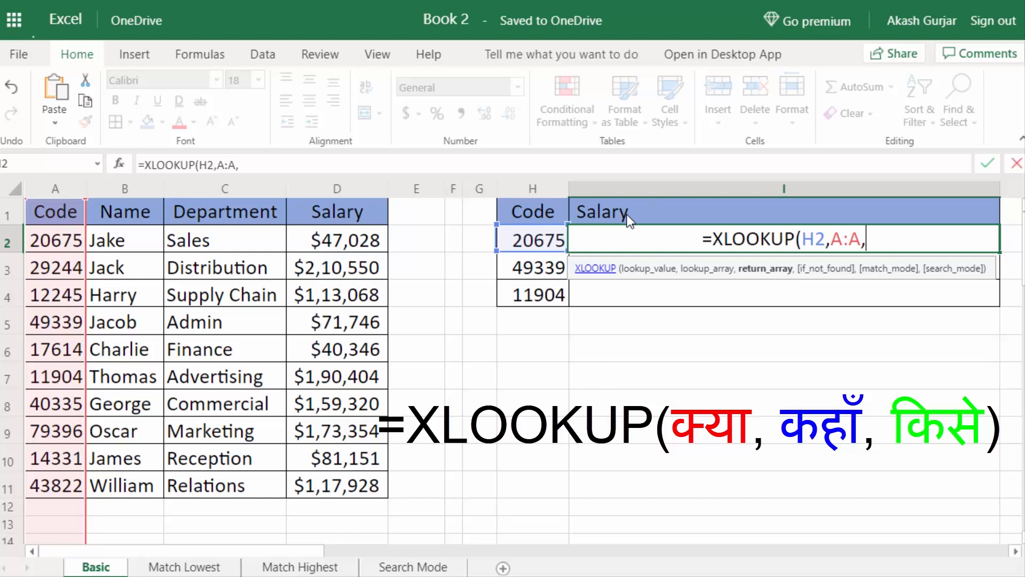
pyautogui.click(352, 199)
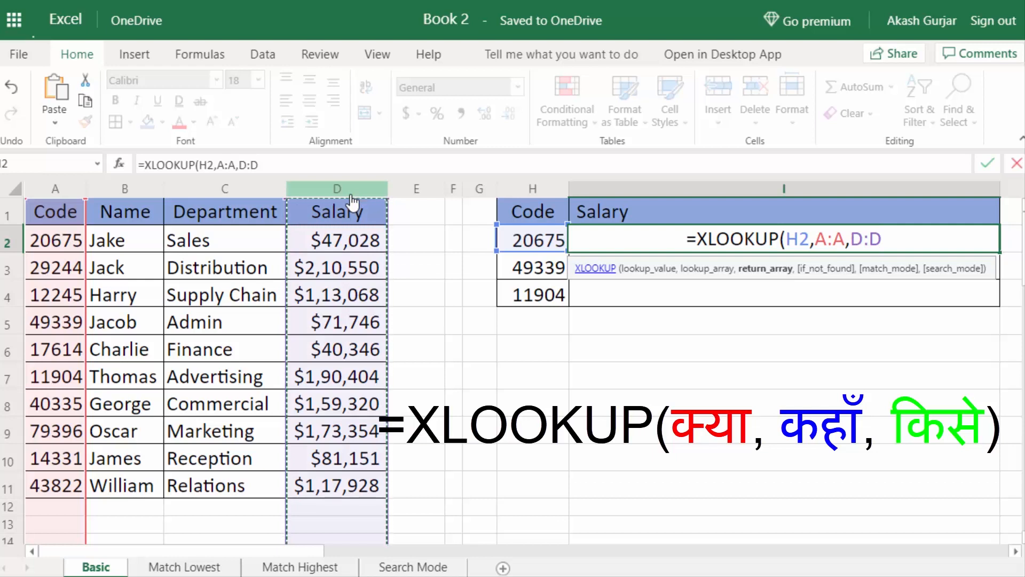
pyautogui.write(')')
pyautogui.press('Return')
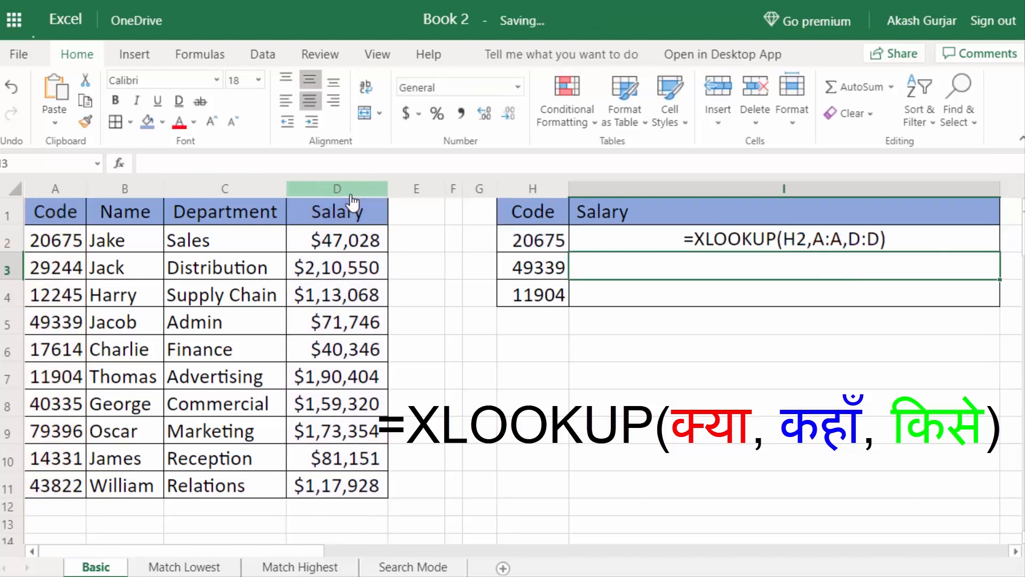
pyautogui.click(822, 246)
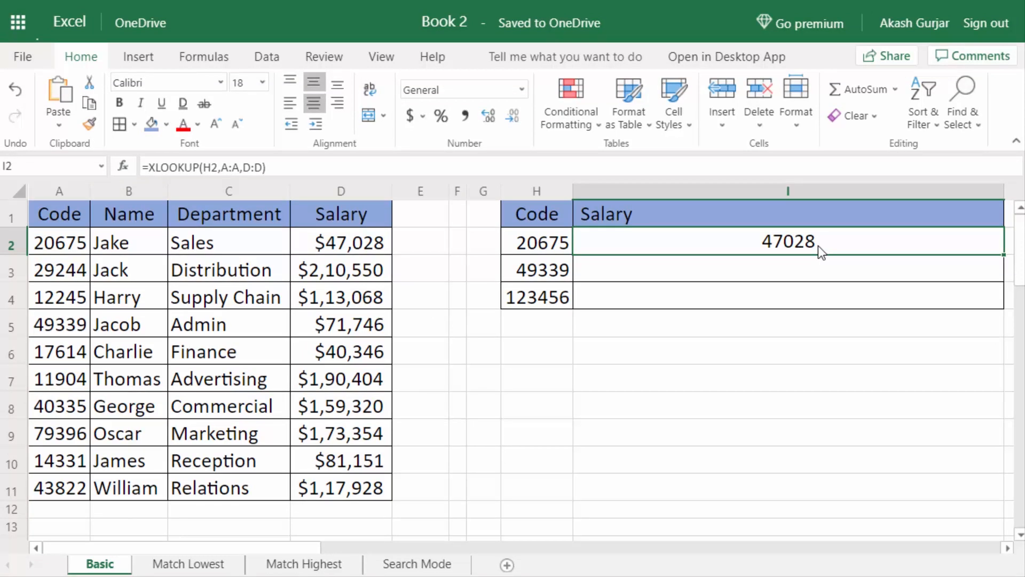
pyautogui.doubleClick(818, 245)
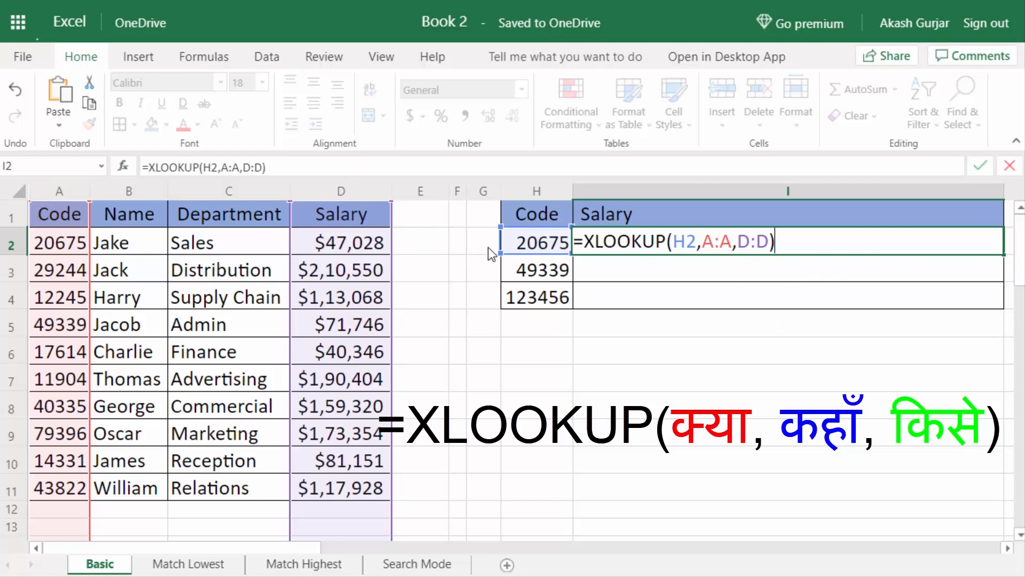
pyautogui.click(771, 241)
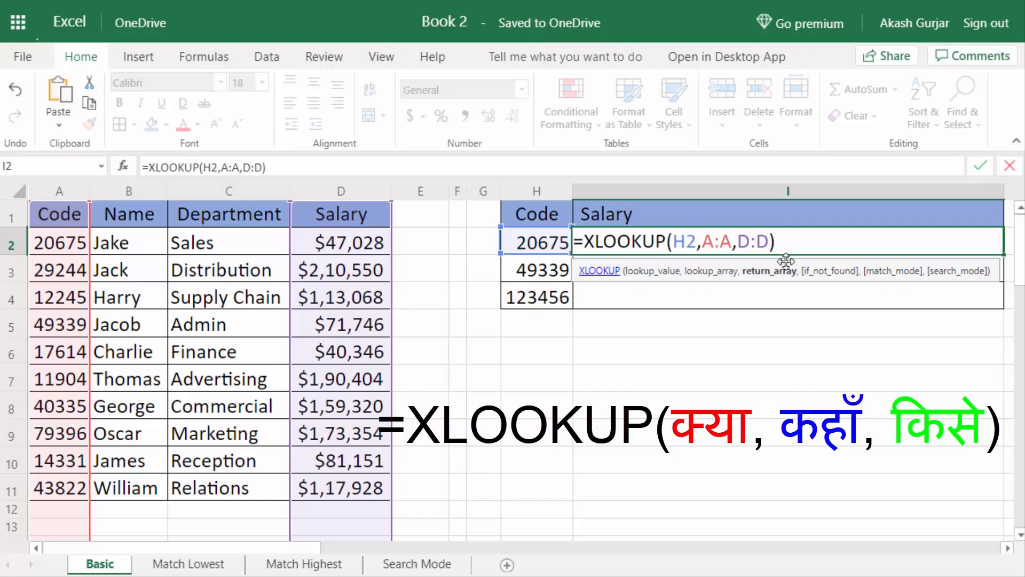
pyautogui.press('Return')
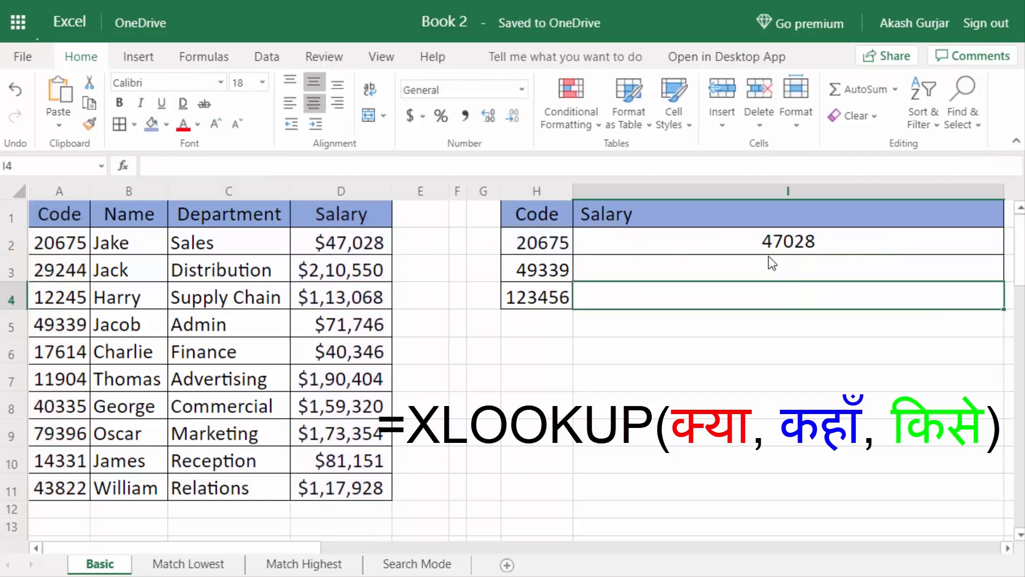
pyautogui.click(806, 242)
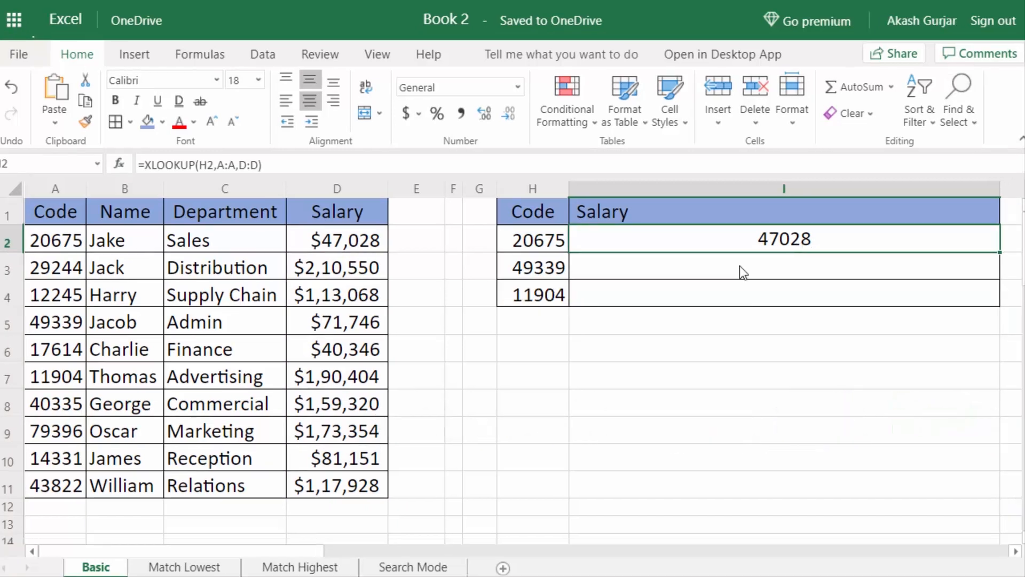
pyautogui.click(742, 271)
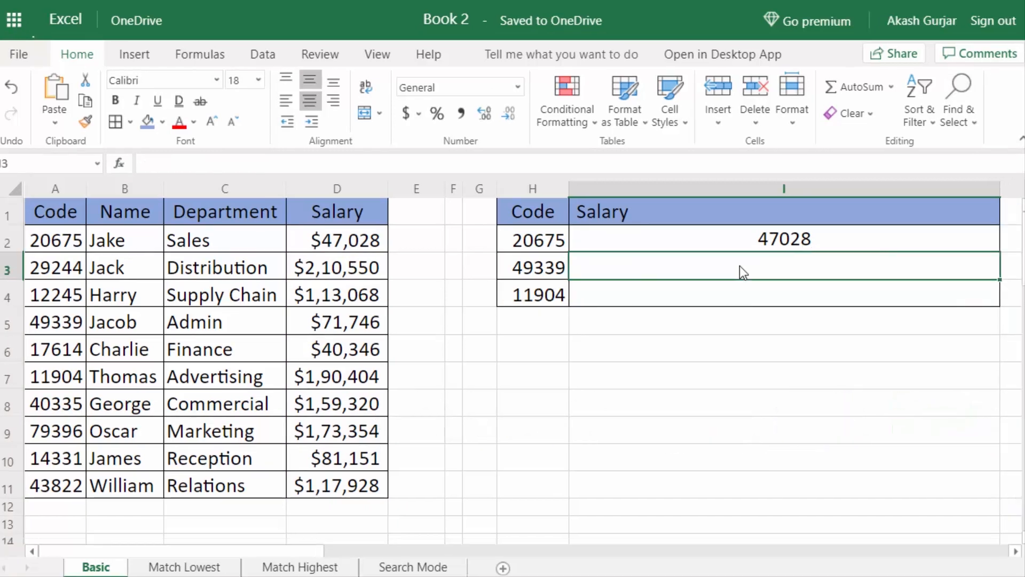
# Enter =XLOOKUP(H3,A:A,D:D) in I3, returning salary 71746 for code 49339.
pyautogui.write('=xl')
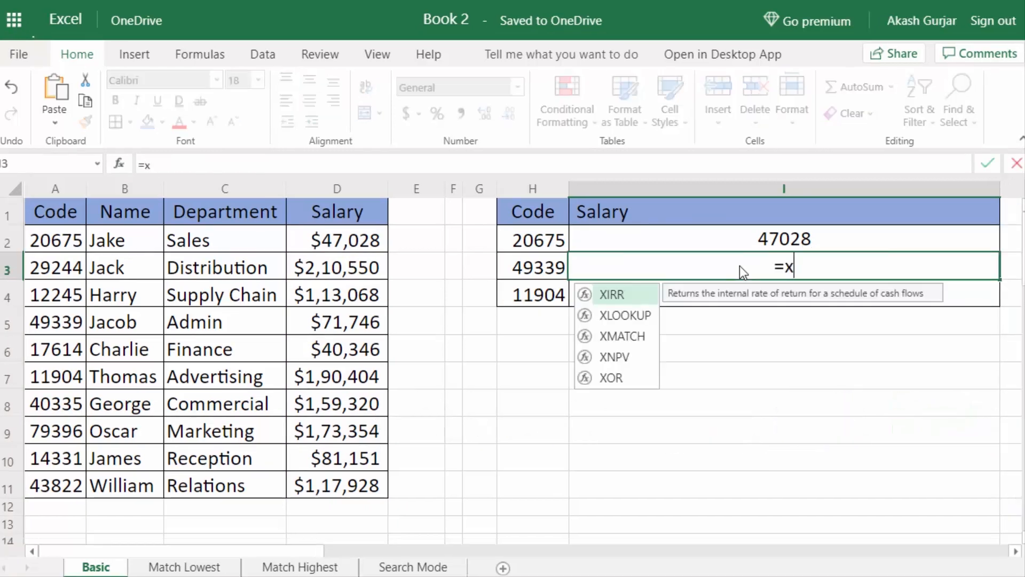
pyautogui.press('Tab')
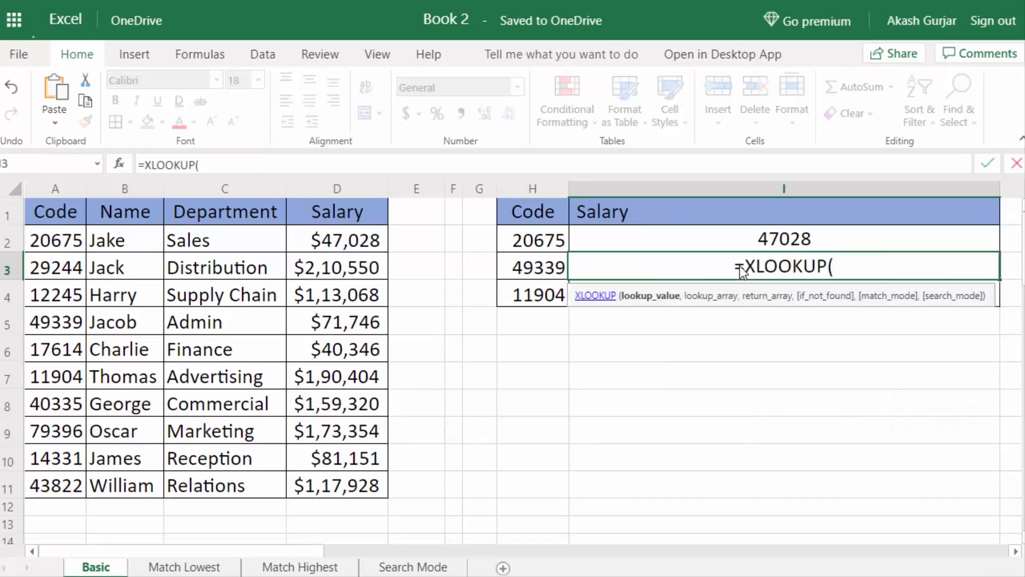
pyautogui.click(548, 270)
pyautogui.write(',')
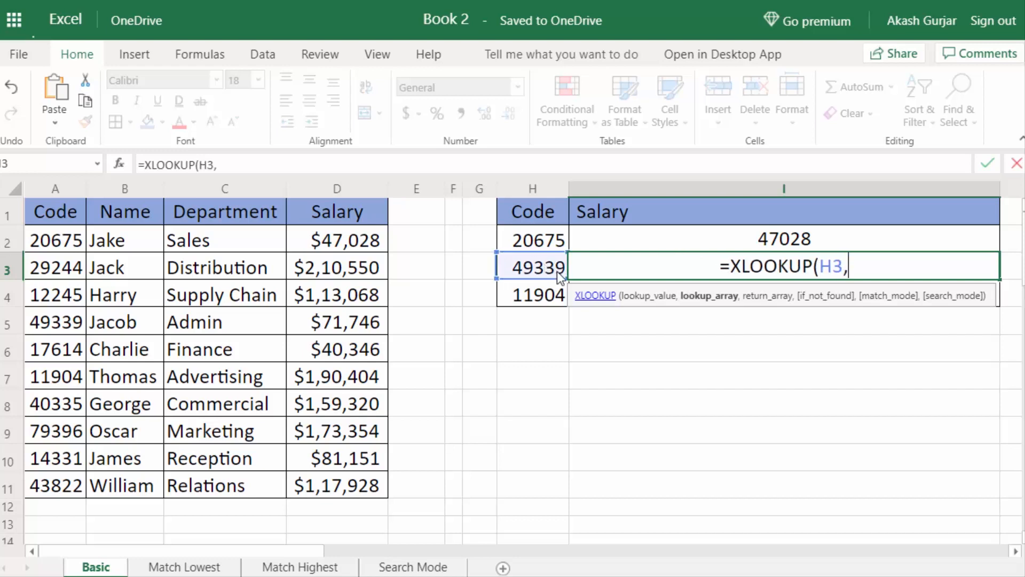
pyautogui.click(60, 189)
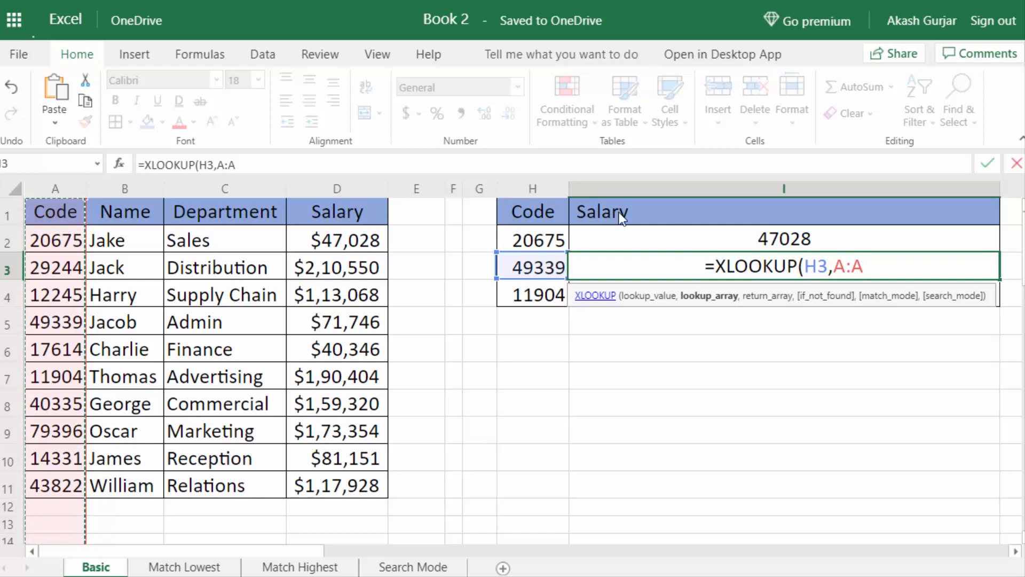
pyautogui.write(',')
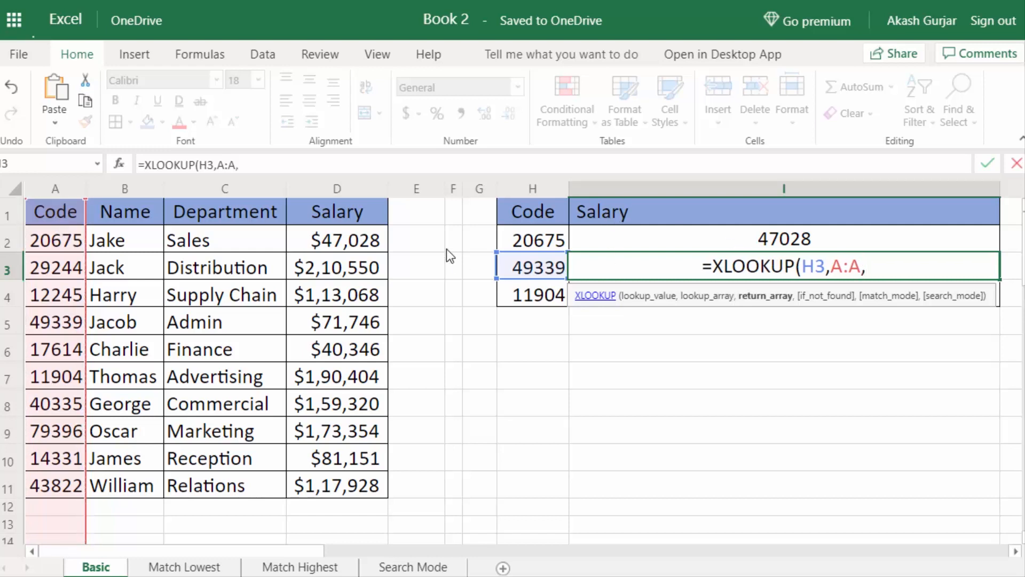
pyautogui.click(337, 192)
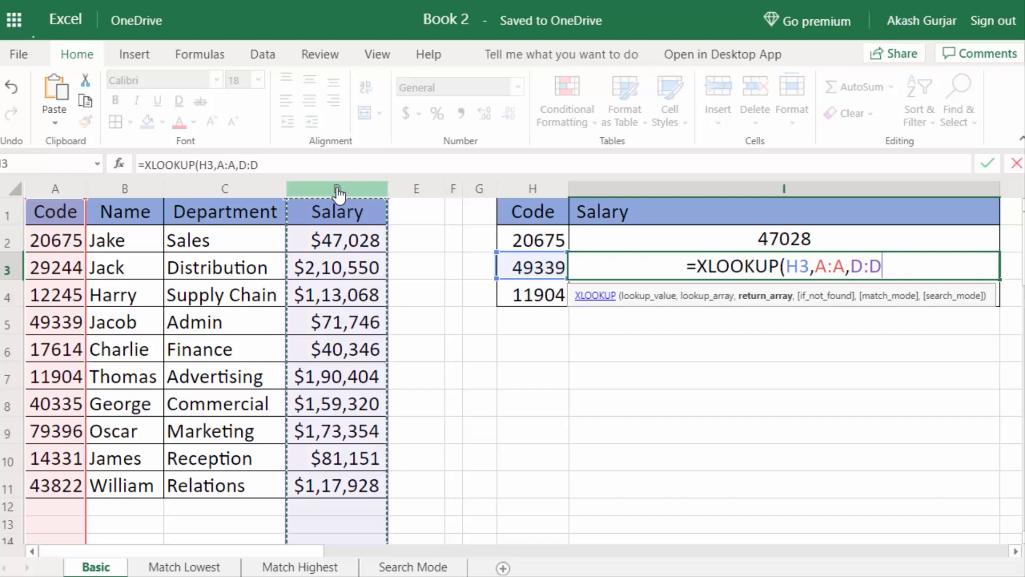
pyautogui.write(')')
pyautogui.press('Return')
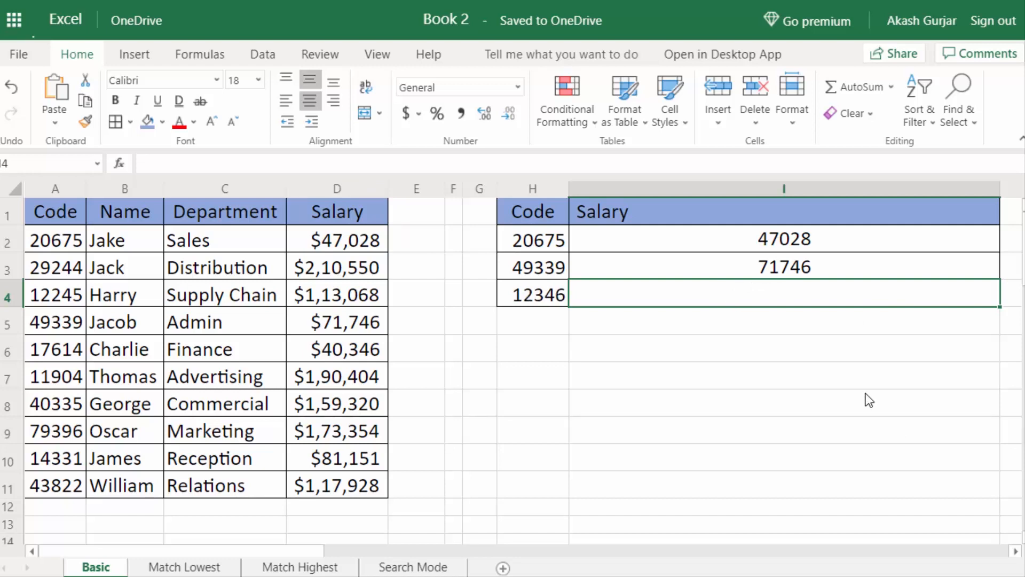
# Enter =XLOOKUP(H4,A:A,D:D) in I4 to look up the salary for code 12346.
pyautogui.doubleClick(786, 285)
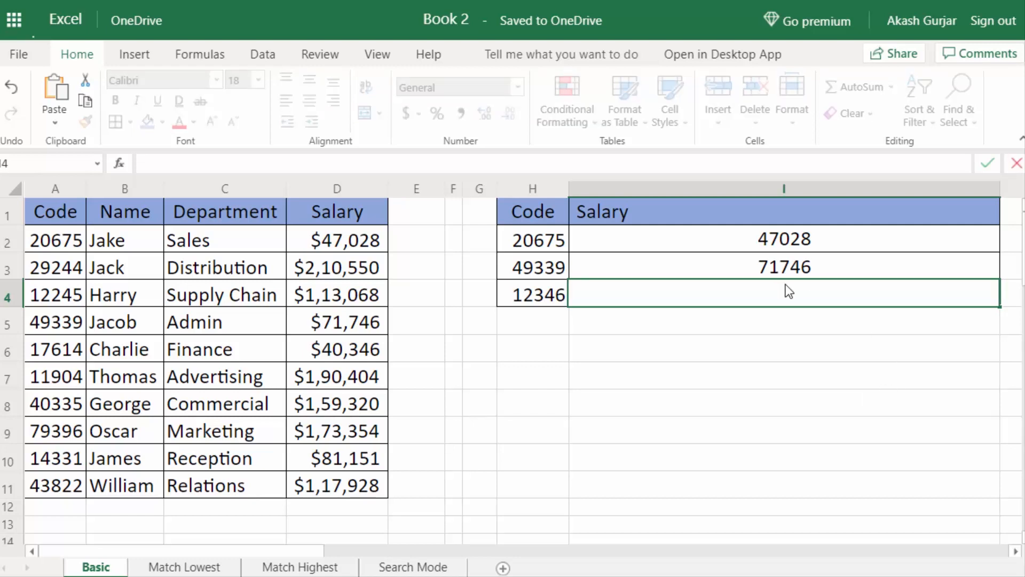
pyautogui.write('=XLOOKUP(')
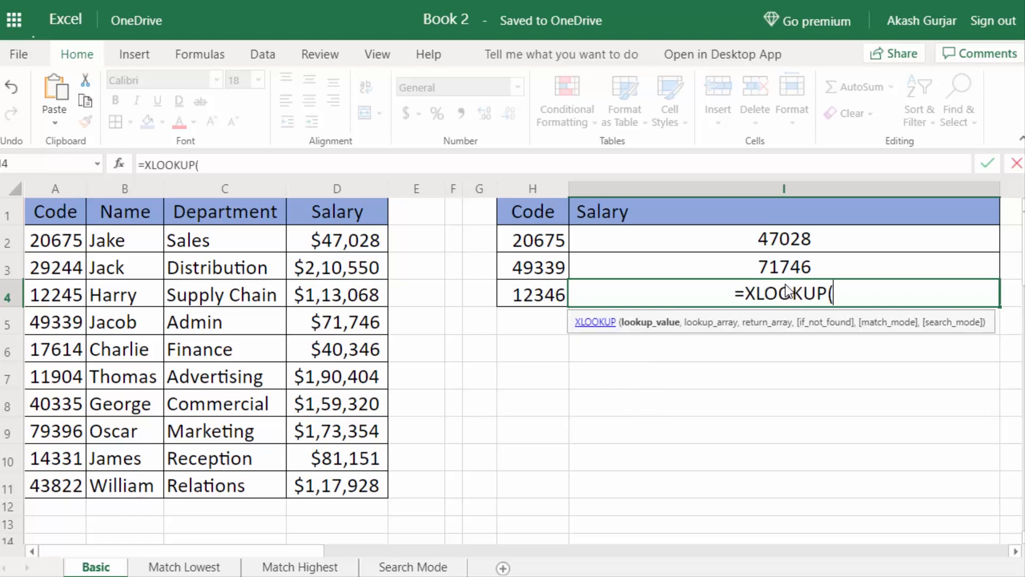
pyautogui.click(543, 293)
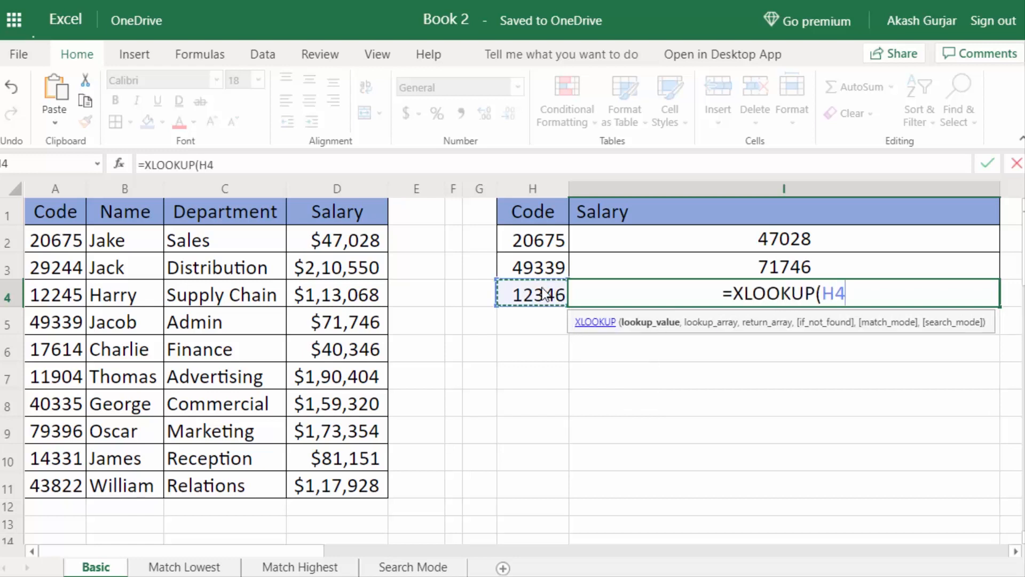
pyautogui.write(',')
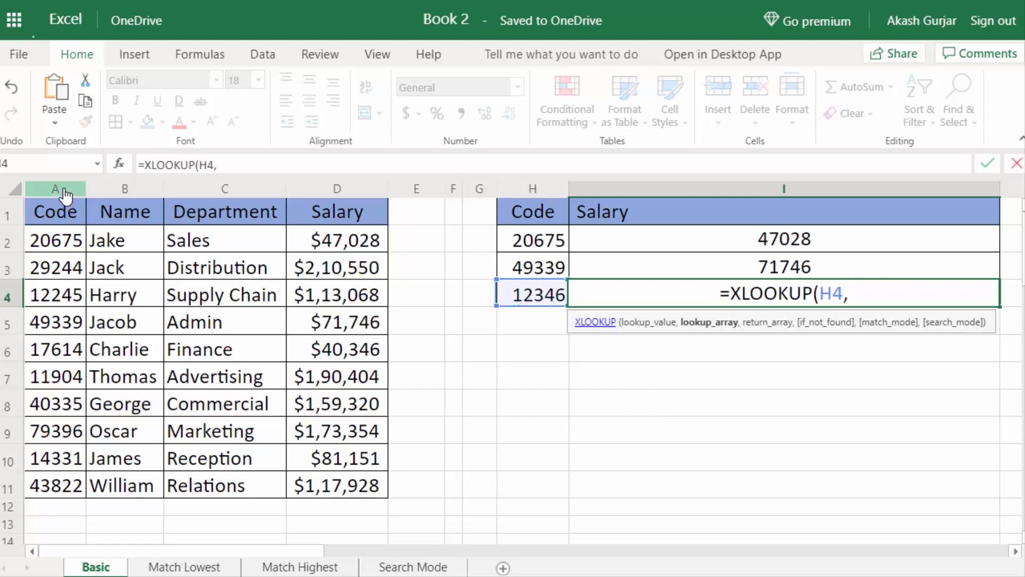
pyautogui.click(64, 192)
pyautogui.write(',')
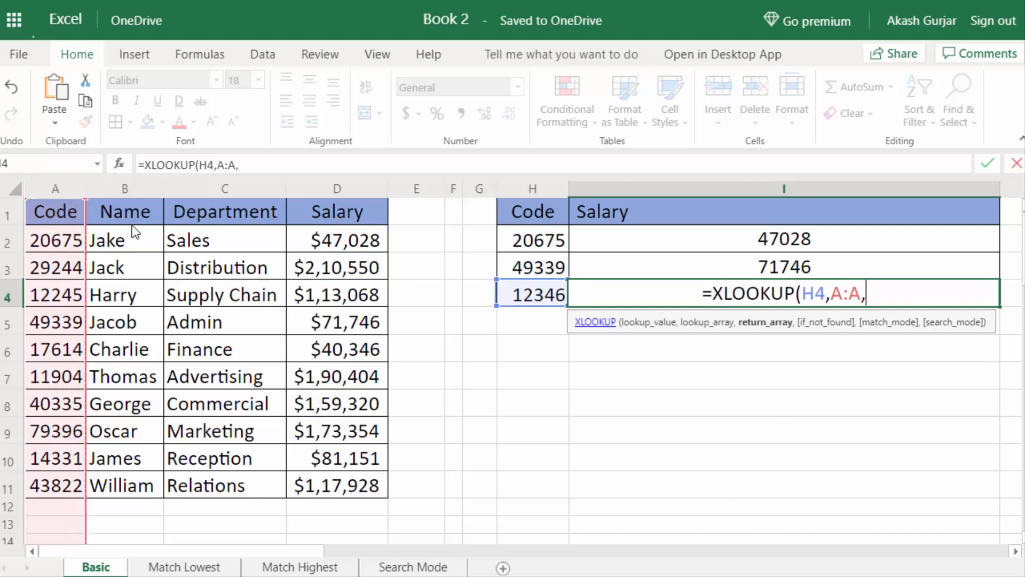
pyautogui.click(340, 190)
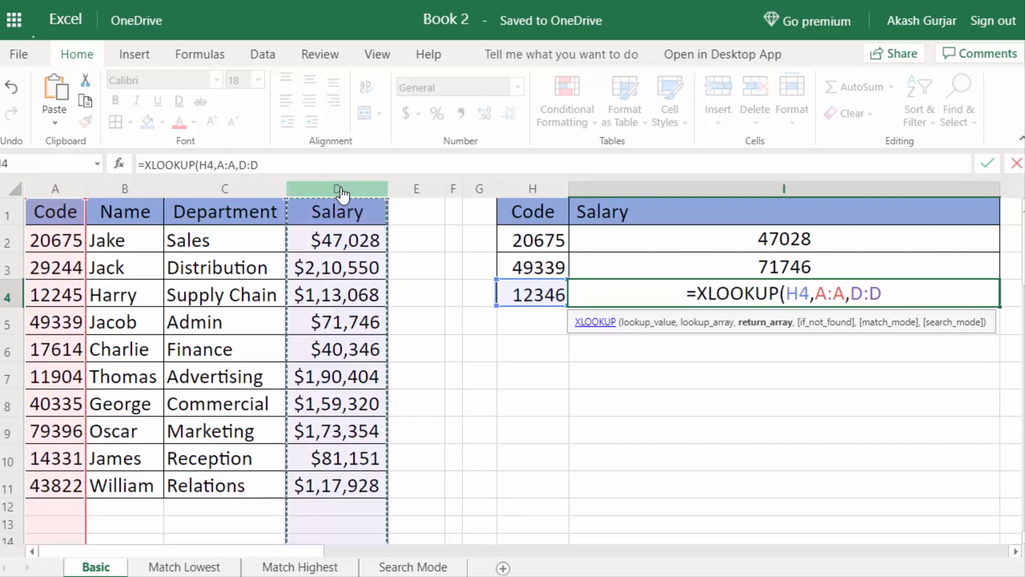
pyautogui.write(')')
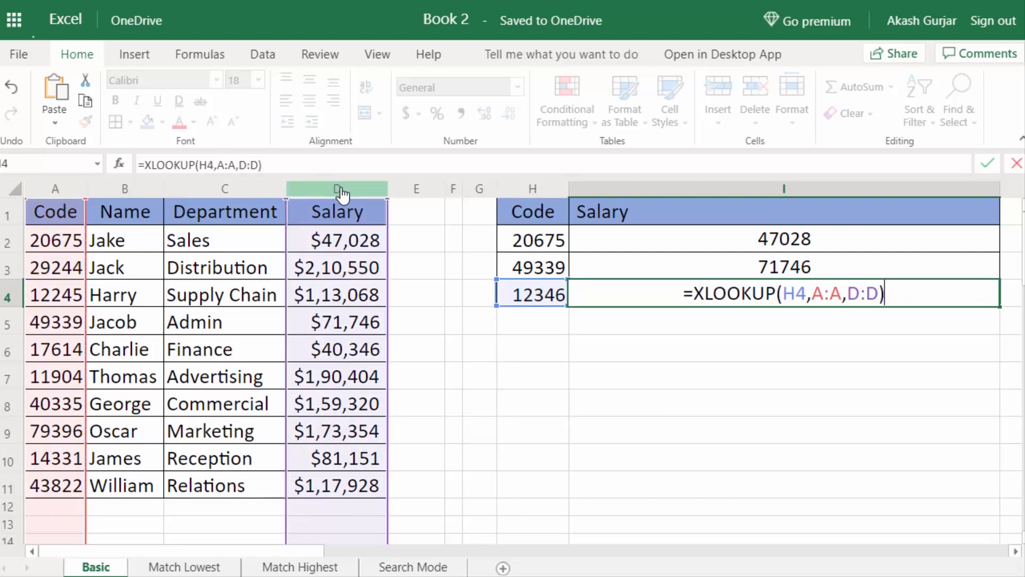
pyautogui.press('Return')
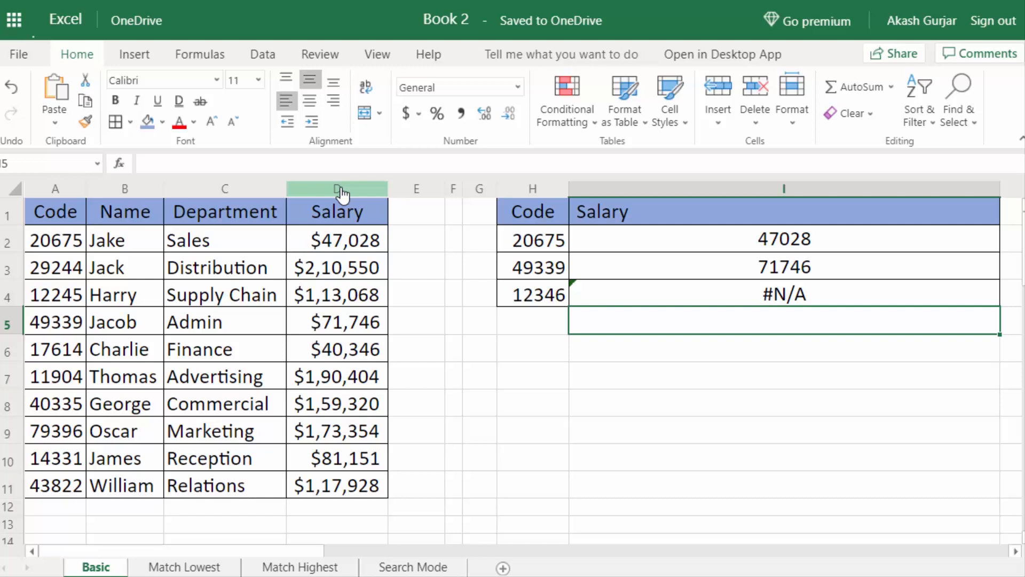
pyautogui.click(559, 293)
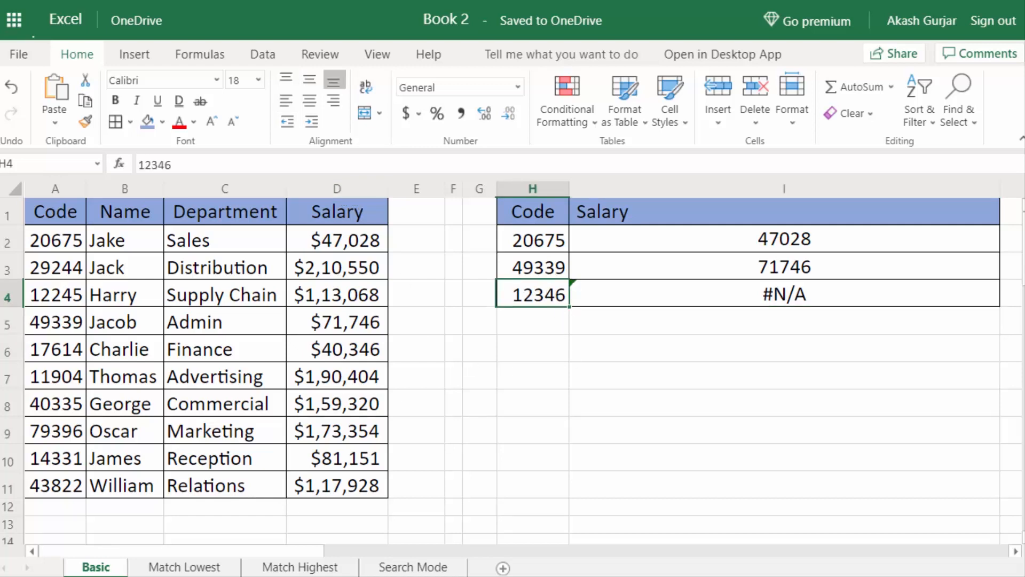
pyautogui.click(60, 196)
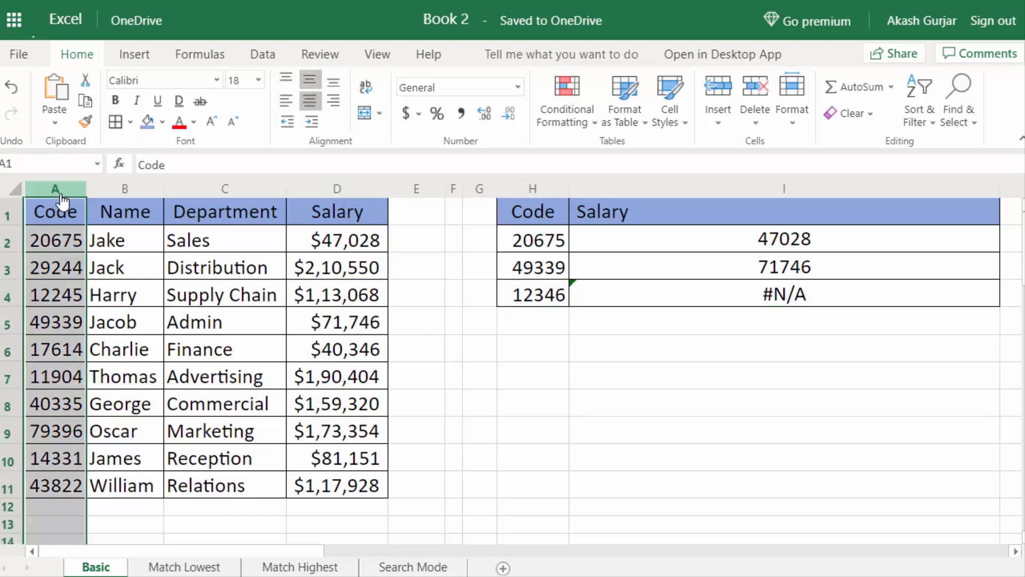
pyautogui.click(618, 300)
pyautogui.moveTo(579, 283)
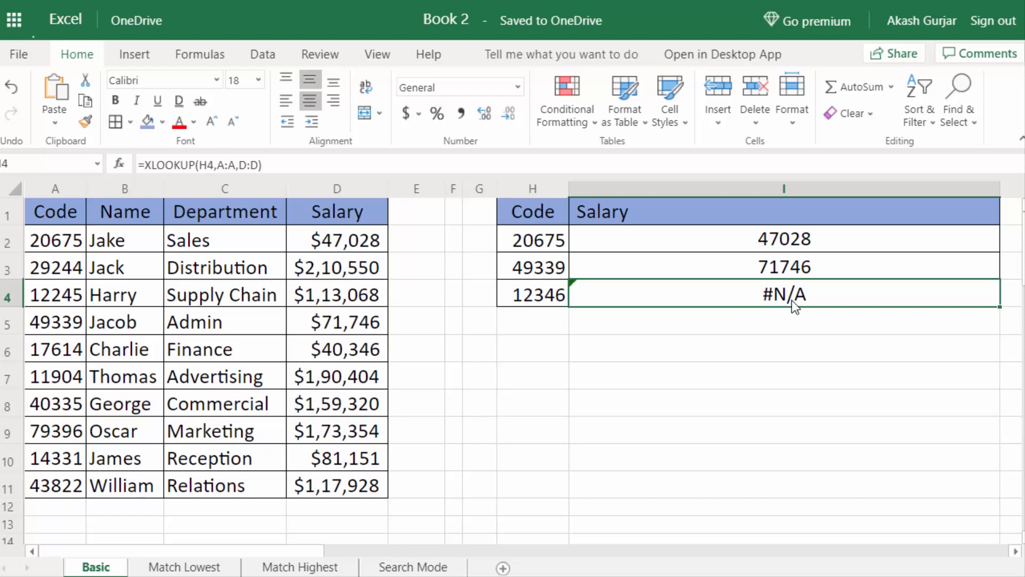
pyautogui.click(560, 293)
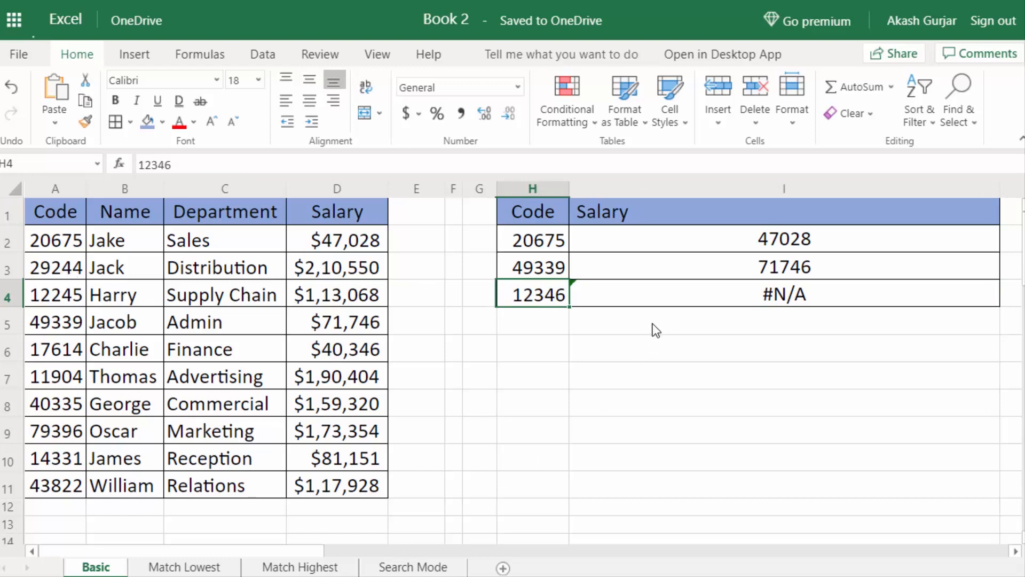
pyautogui.click(796, 300)
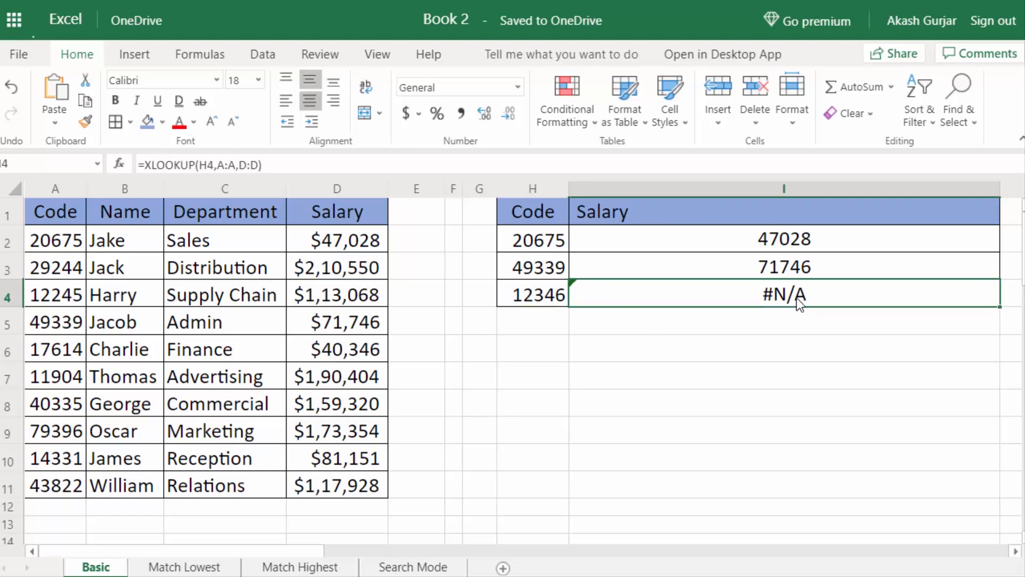
# Add "Not FOund in Table" as the if_not_found argument of the I4 XLOOKUP formula.
pyautogui.doubleClick(800, 304)
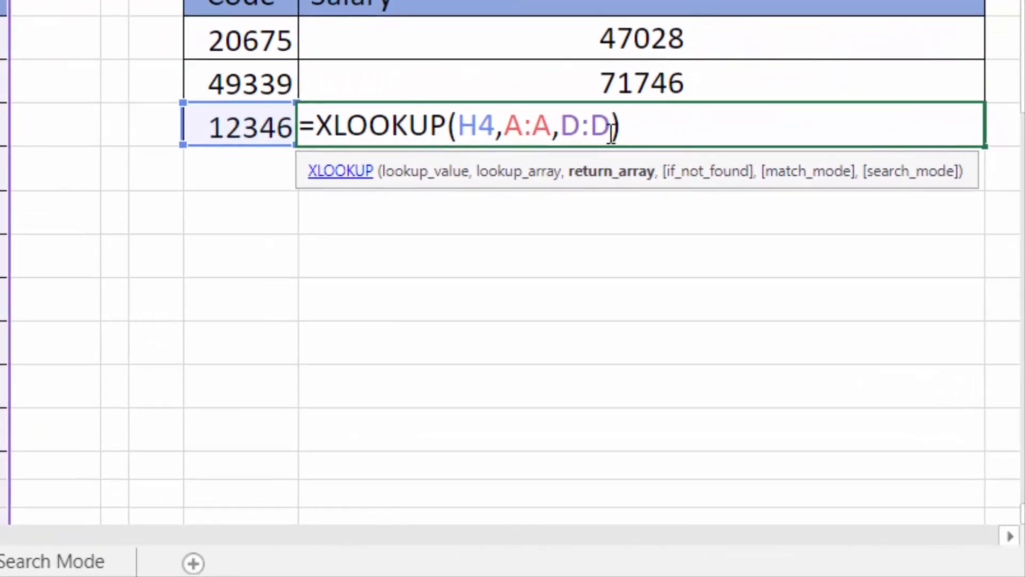
pyautogui.click(611, 128)
pyautogui.write(',')
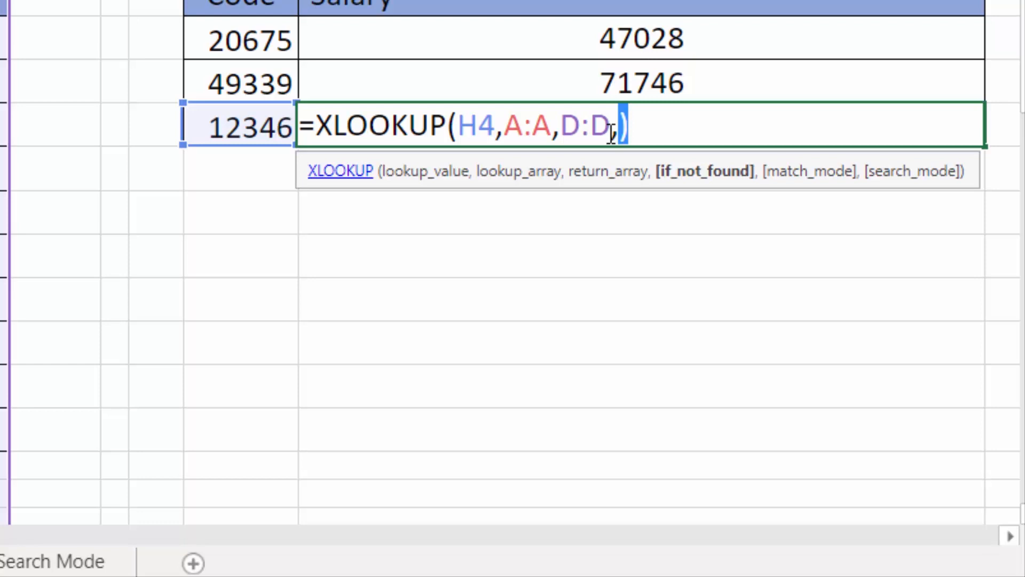
pyautogui.write('""')
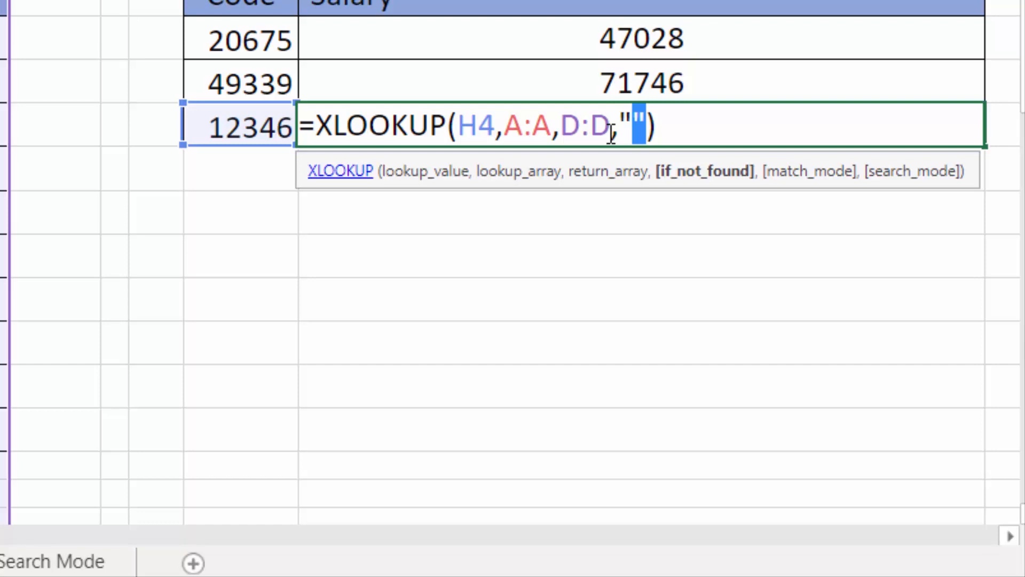
pyautogui.write('Not FOund in Table')
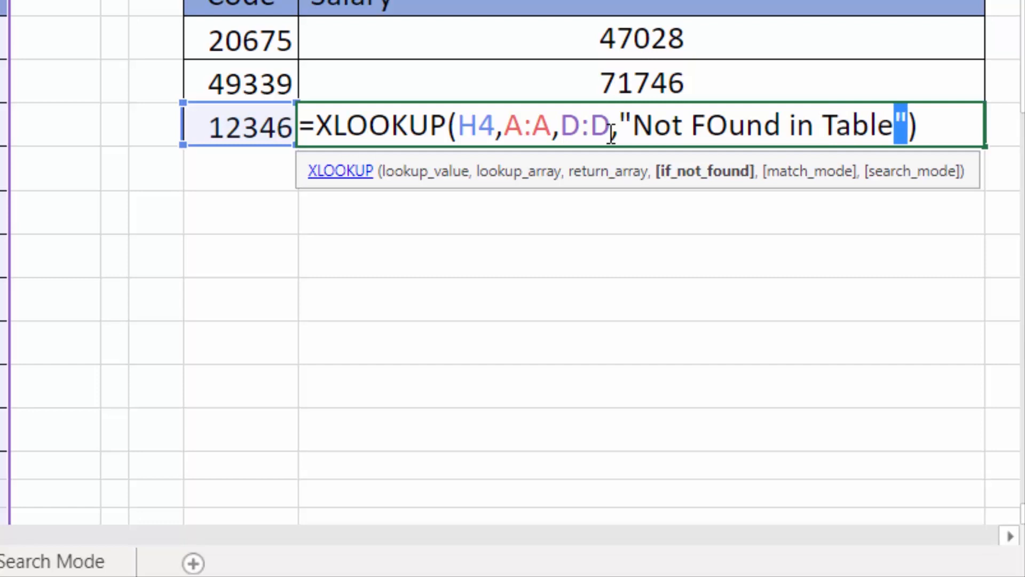
pyautogui.press('Return')
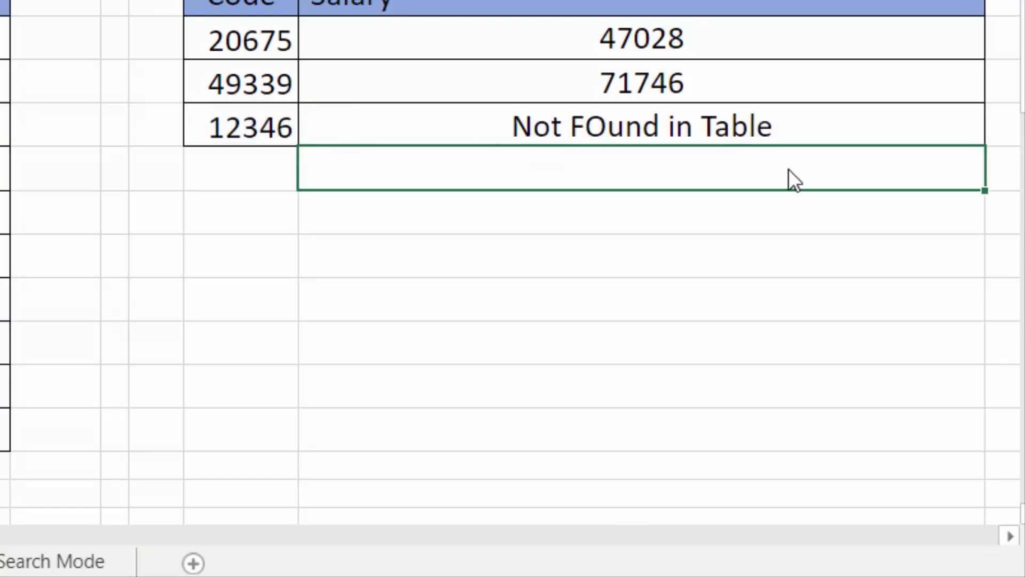
# Copy code 17614 from A6 into H4 to test the lookup with it.
pyautogui.click(263, 128)
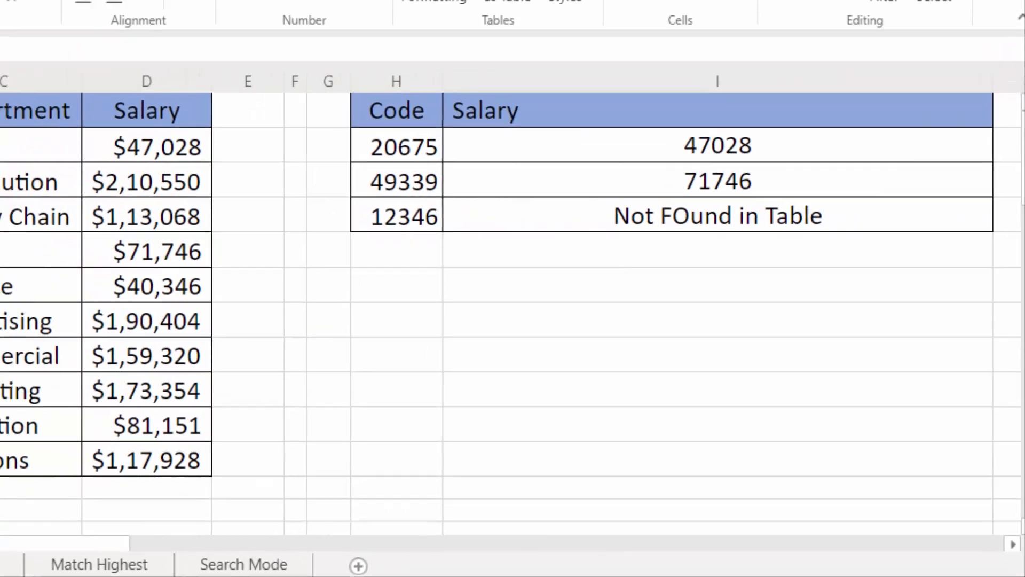
pyautogui.click(54, 322)
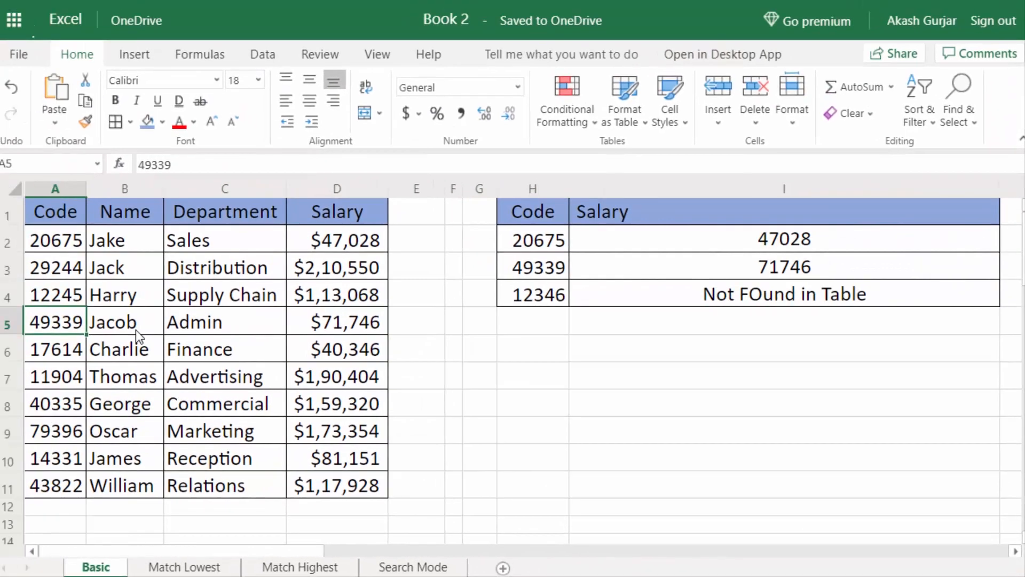
pyautogui.hotkey('ctrl', 'c')
pyautogui.click(52, 357)
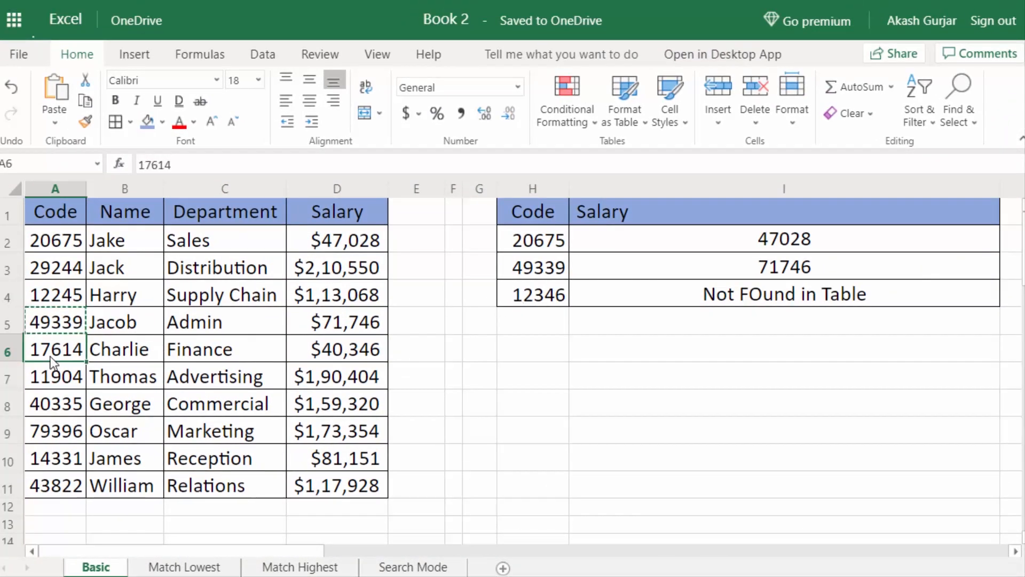
pyautogui.hotkey('ctrl', 'c')
pyautogui.click(544, 296)
pyautogui.hotkey('ctrl', 'v')
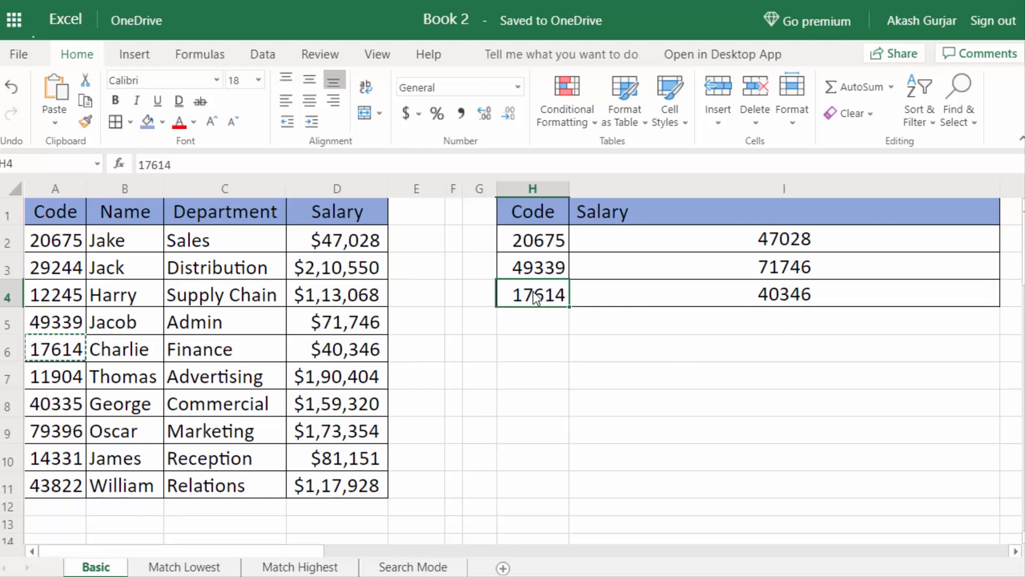
# Enter codes 8498456 and then 123456 in H4 to trigger the not-found message.
pyautogui.write('8498456')
pyautogui.press('Return')
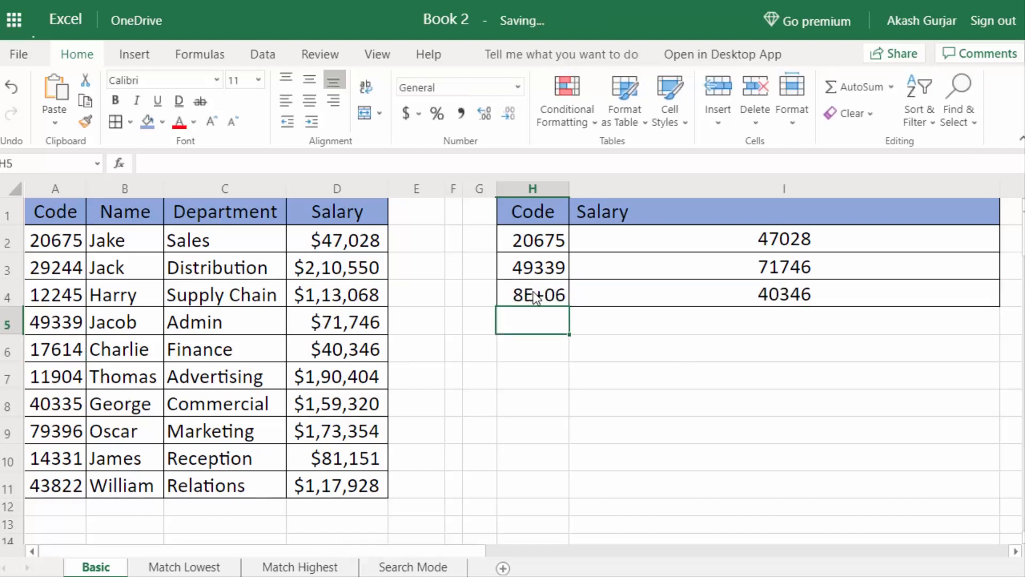
pyautogui.click(535, 297)
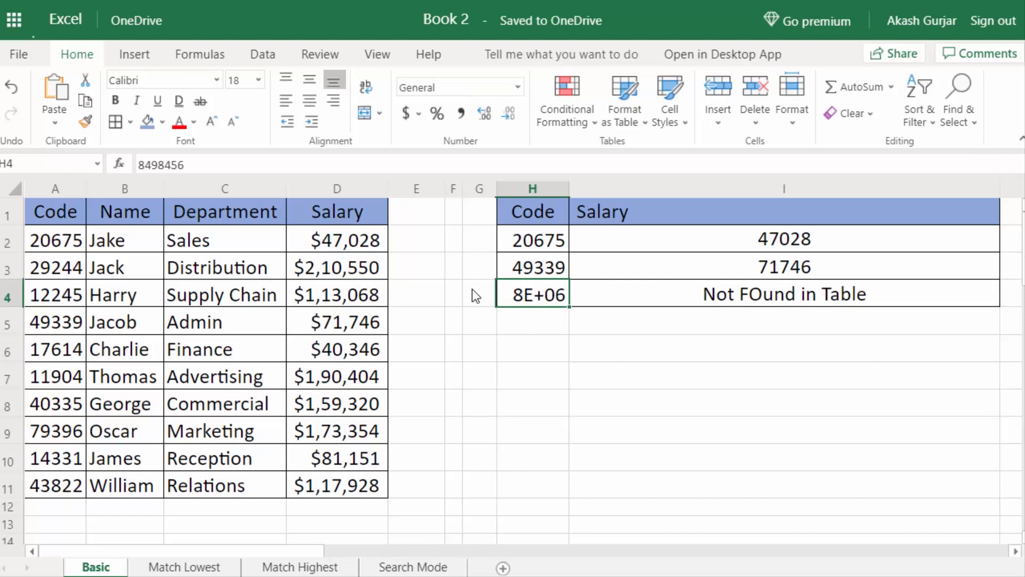
pyautogui.write('123456')
pyautogui.press('Return')
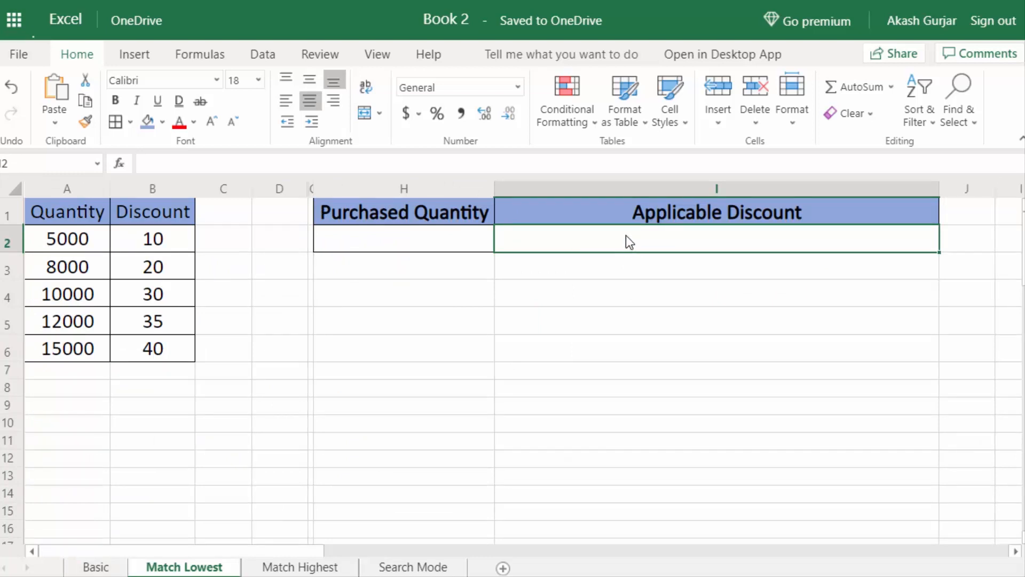
pyautogui.write('0')
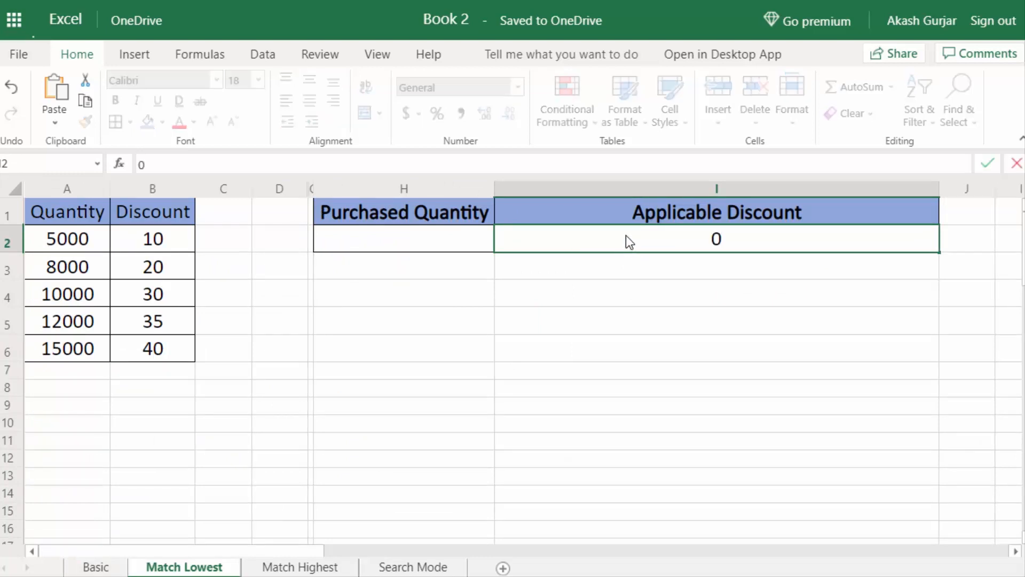
pyautogui.press('Return')
pyautogui.click(626, 241)
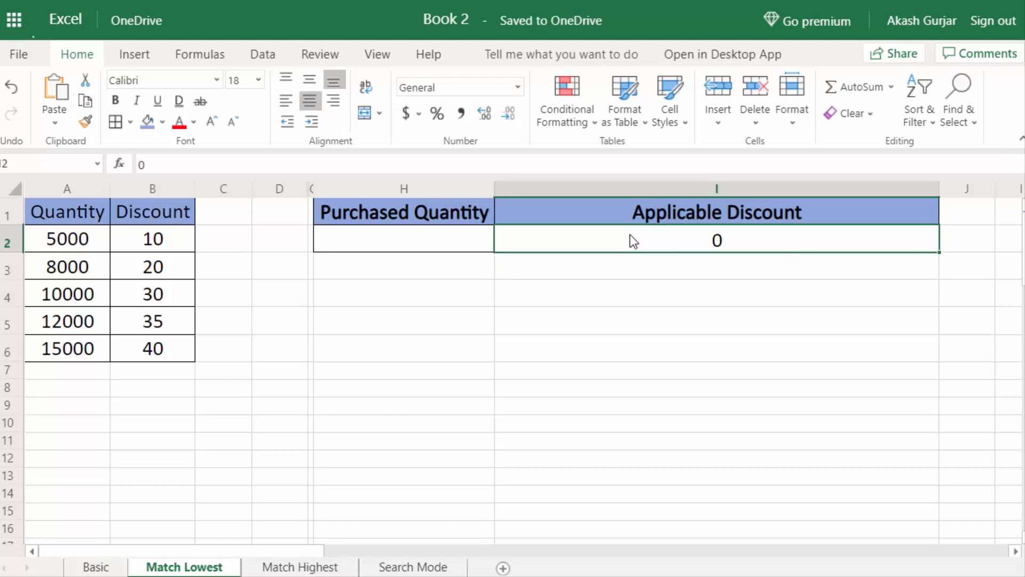
pyautogui.write('1')
pyautogui.press('Return')
pyautogui.click(787, 238)
pyautogui.press('Delete')
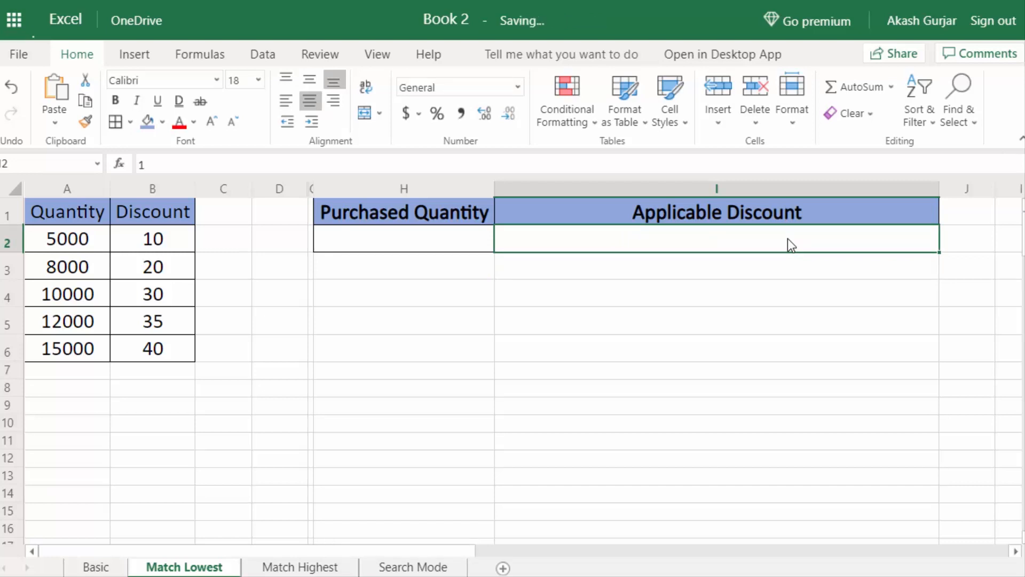
pyautogui.click(392, 241)
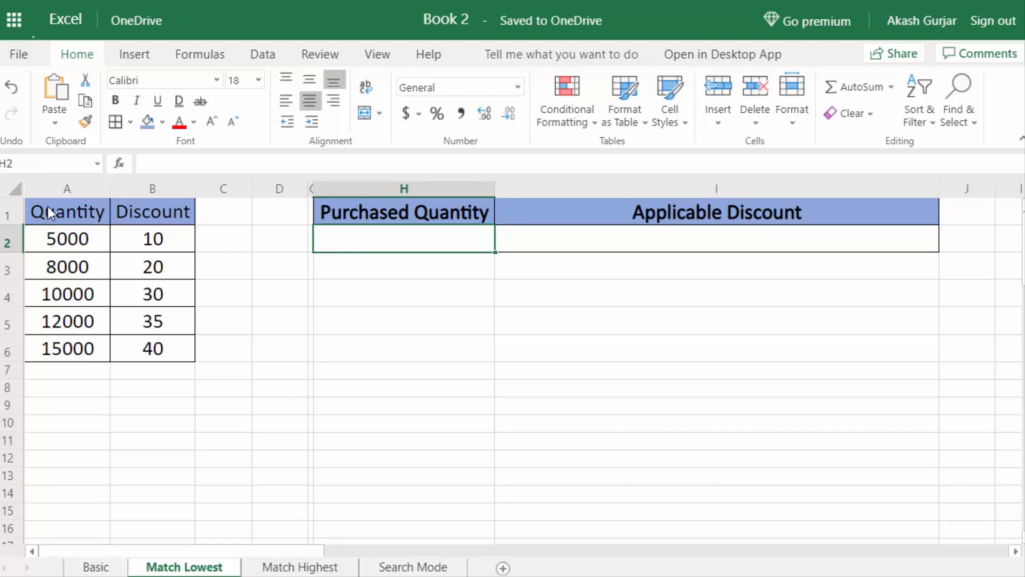
pyautogui.moveTo(59, 210); pyautogui.dragTo(172, 343)
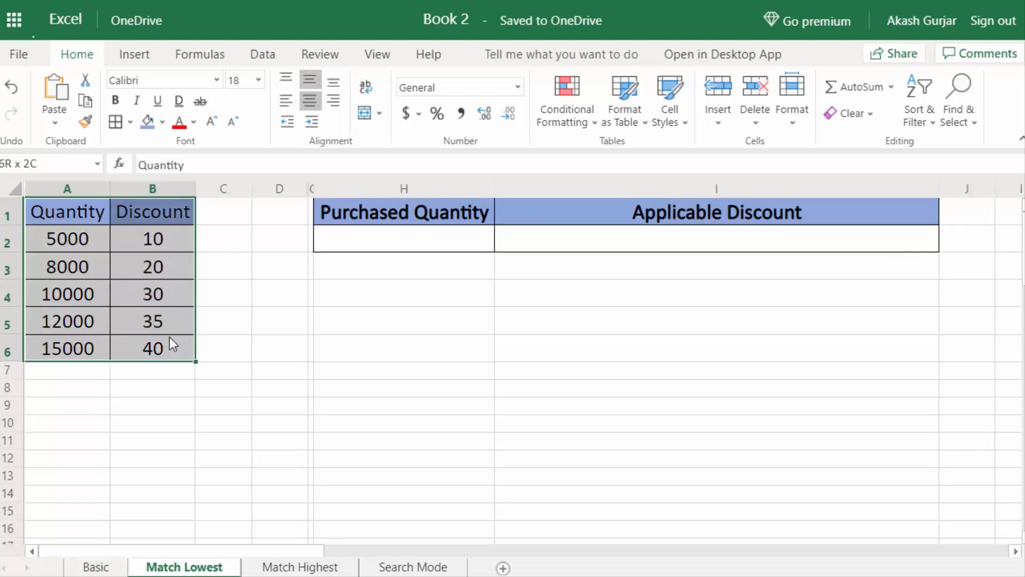
pyautogui.click(67, 216)
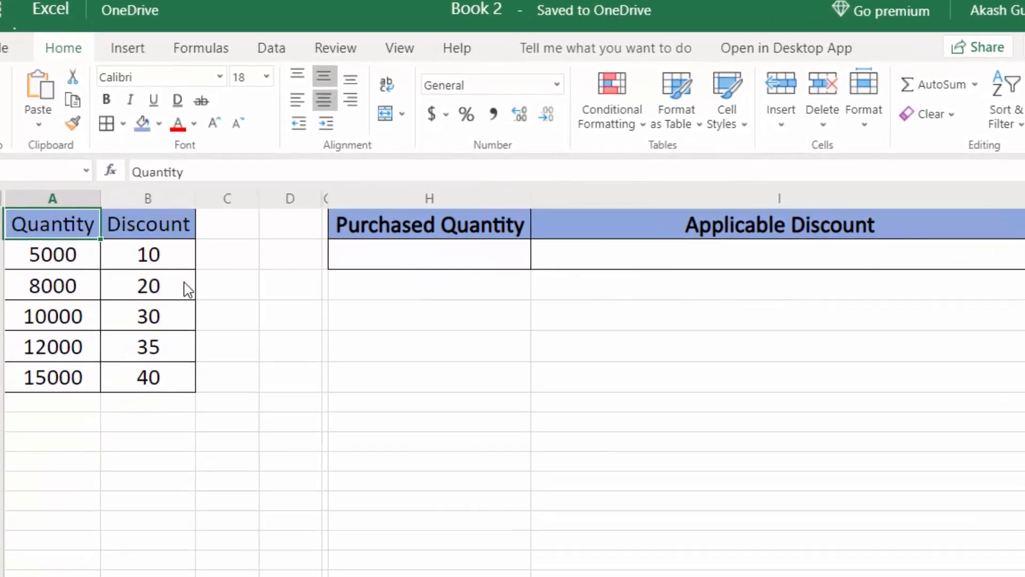
pyautogui.click(68, 265)
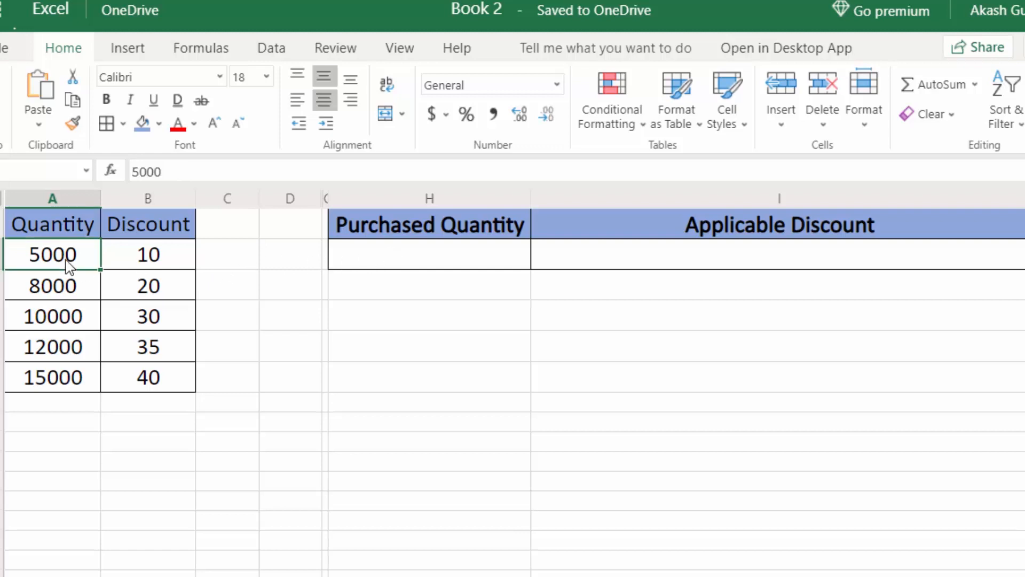
pyautogui.click(160, 270)
pyautogui.click(79, 295)
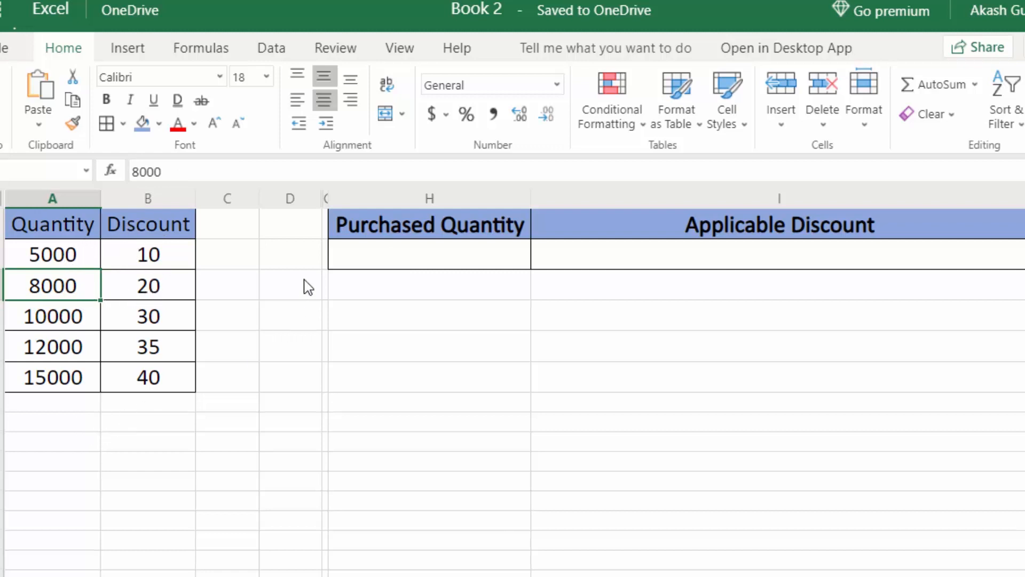
pyautogui.click(424, 259)
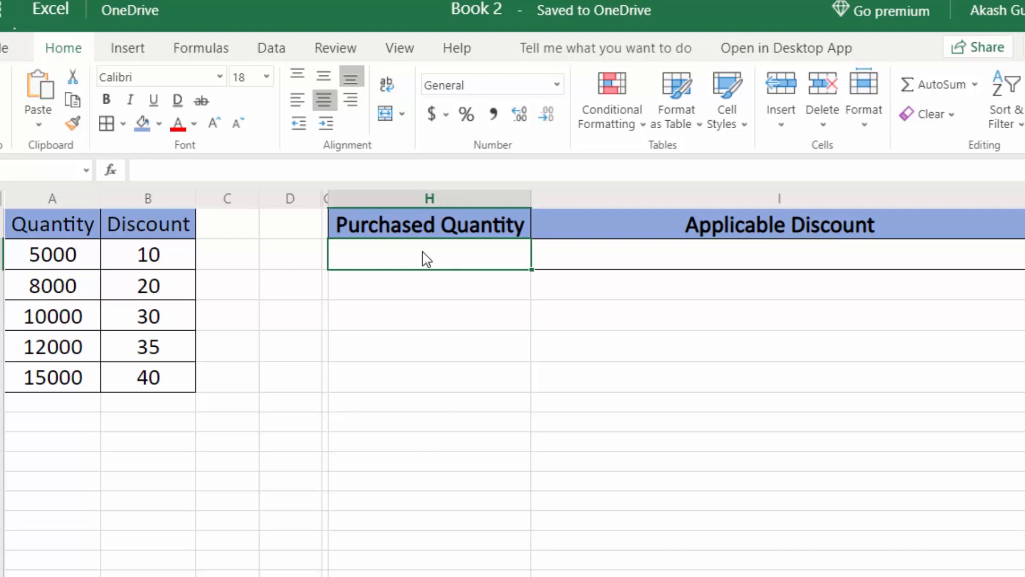
# Enter 8000 as the purchased quantity in H2.
pyautogui.write('8000')
pyautogui.press('Return')
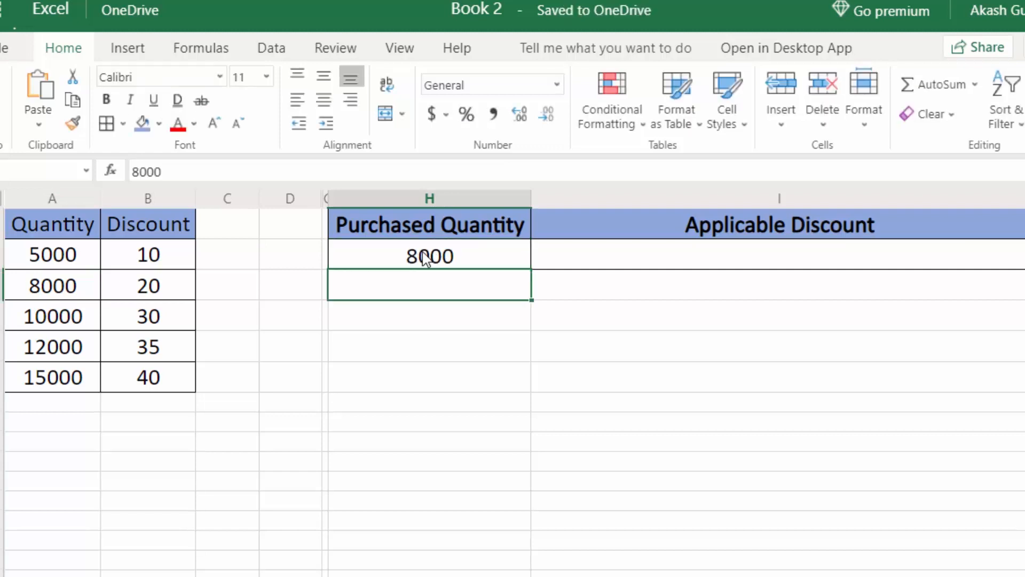
pyautogui.press('Up')
pyautogui.press('Right')
# Enter =XLOOKUP(H2,A:A,B:B) in I2, returning the applicable discount of 20.
pyautogui.write('=xl')
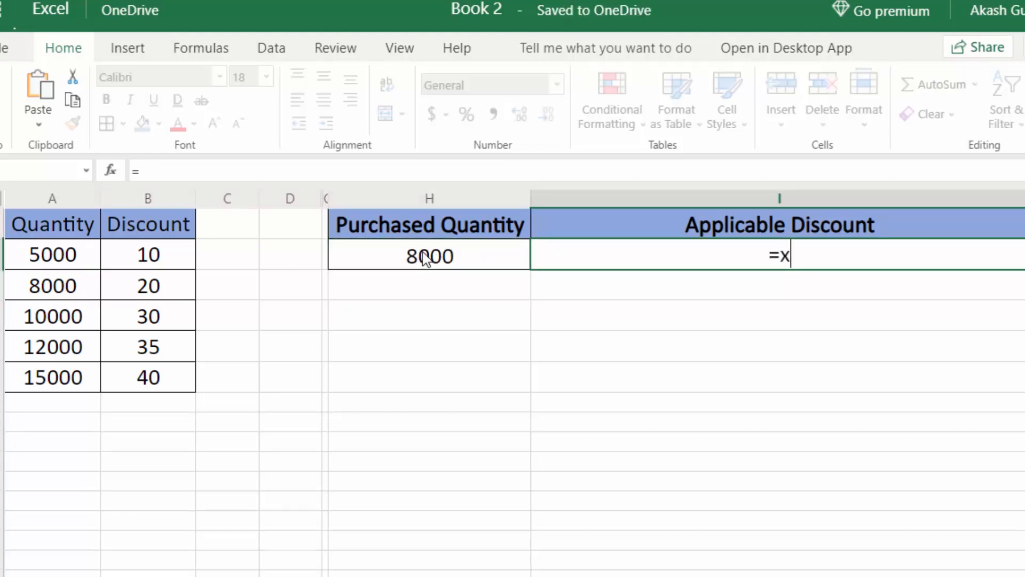
pyautogui.press('Tab')
pyautogui.click(463, 265)
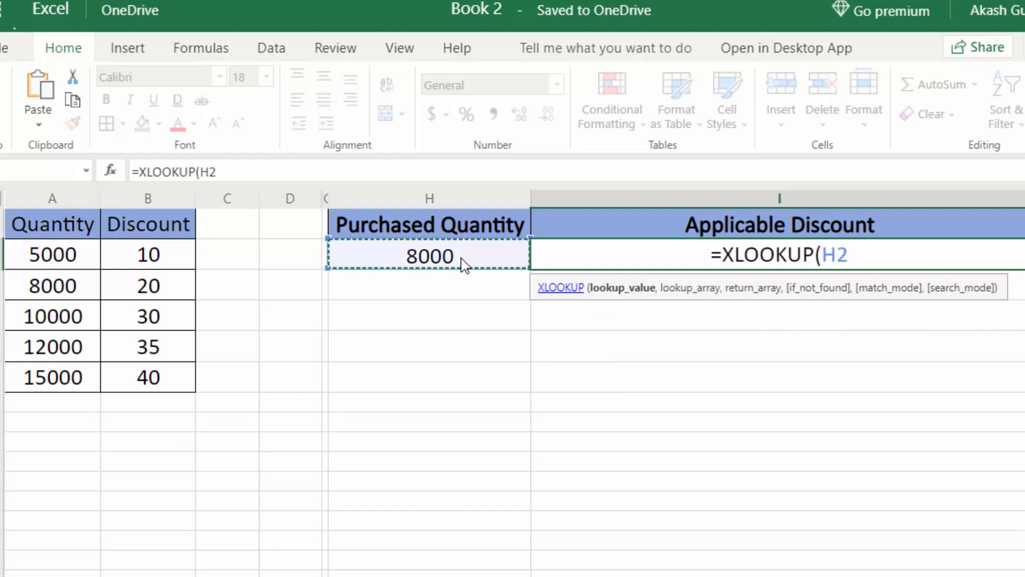
pyautogui.write(',')
pyautogui.click(51, 201)
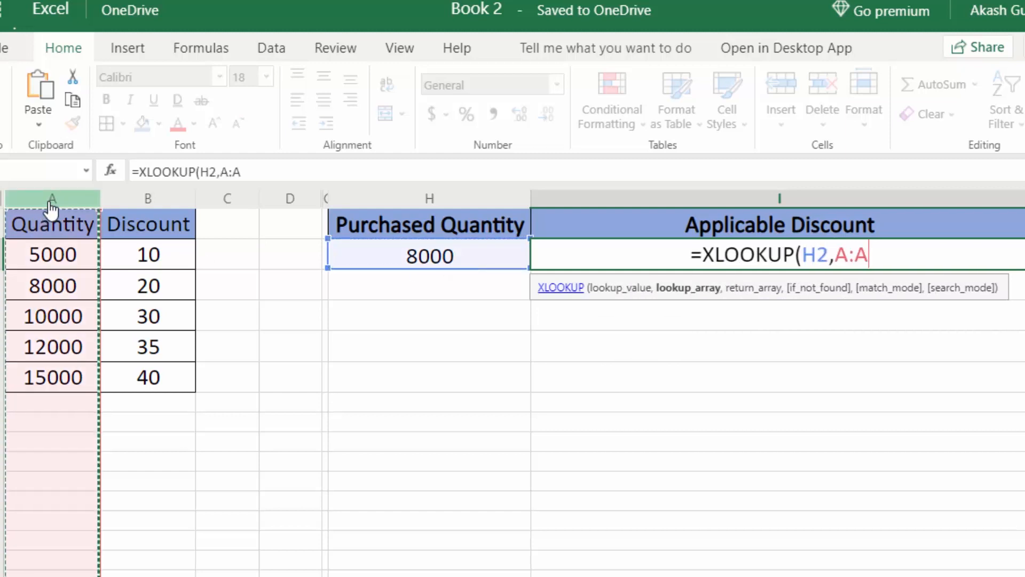
pyautogui.write(',')
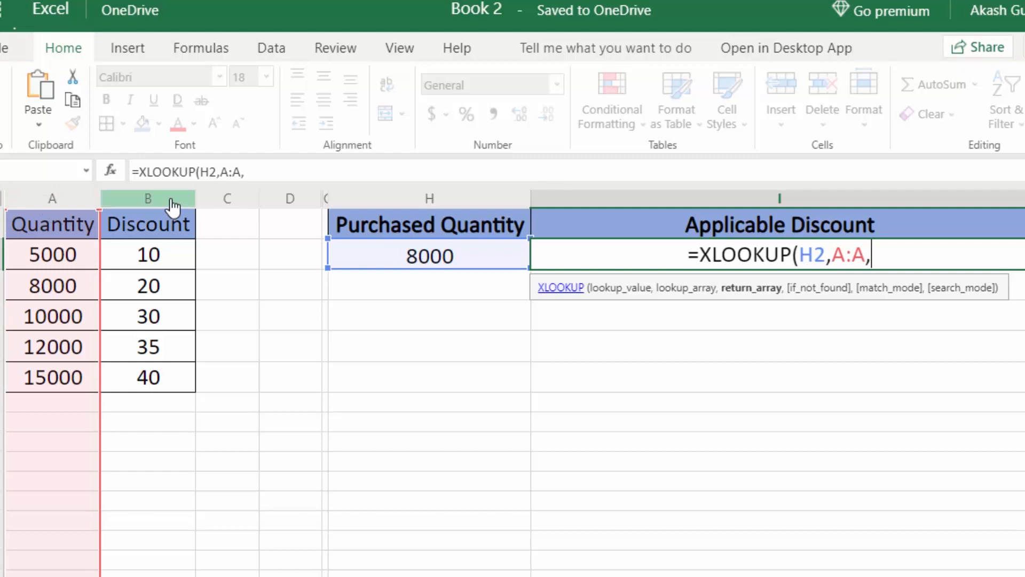
pyautogui.click(171, 203)
pyautogui.write(')')
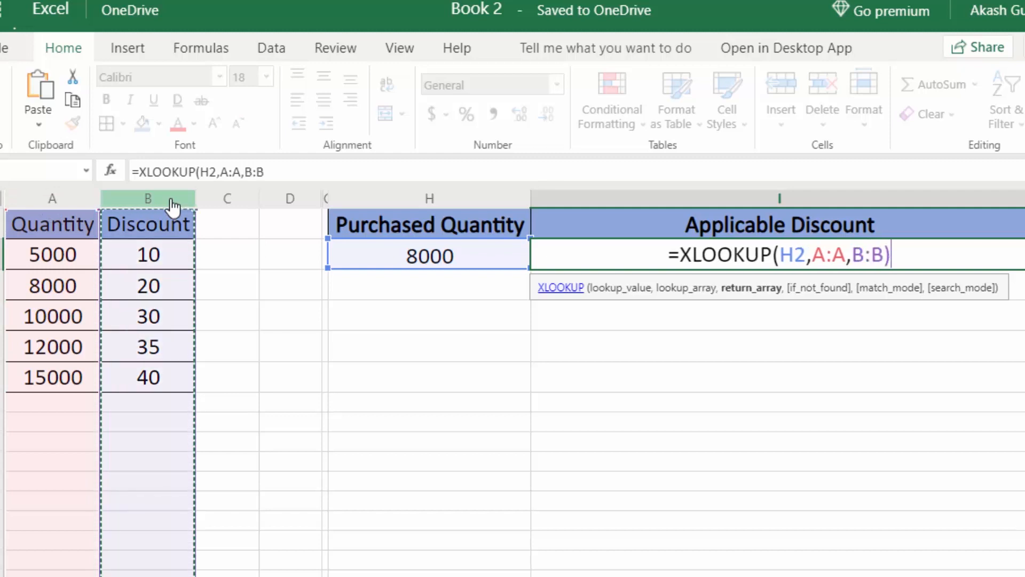
pyautogui.press('Return')
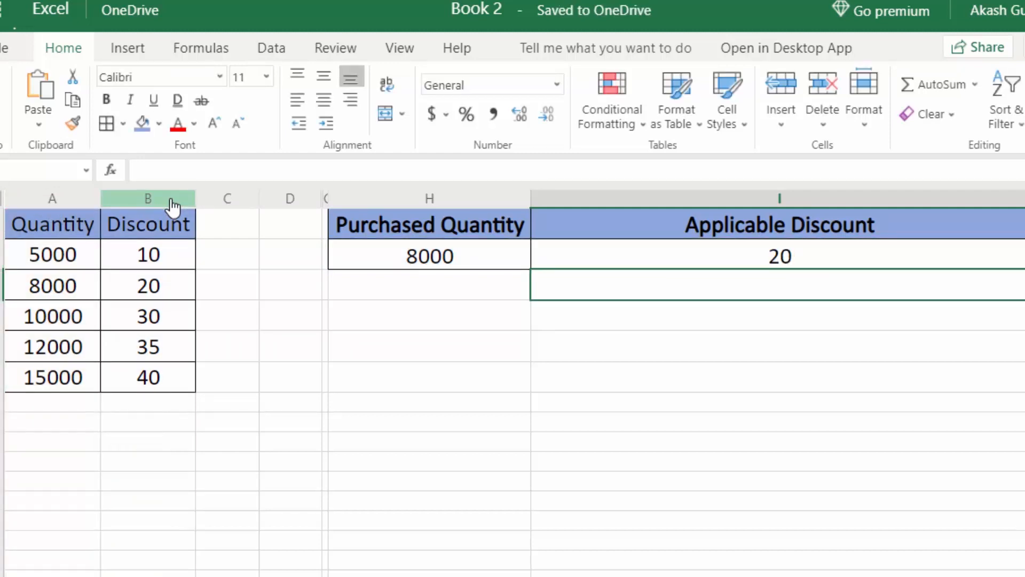
# Compare the 20 result against B3 and start entering 7500 as the new quantity.
pyautogui.click(453, 270)
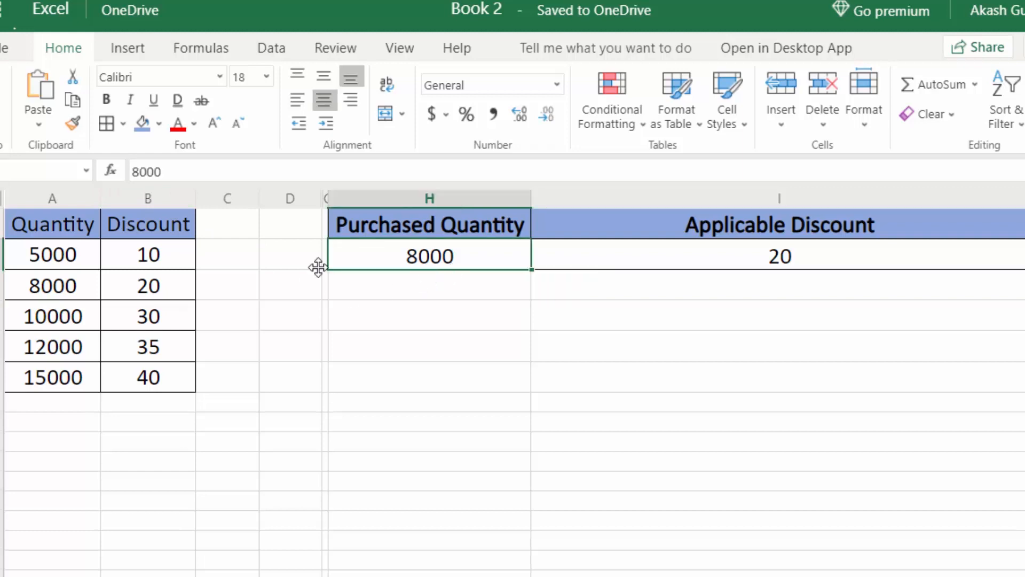
pyautogui.click(160, 301)
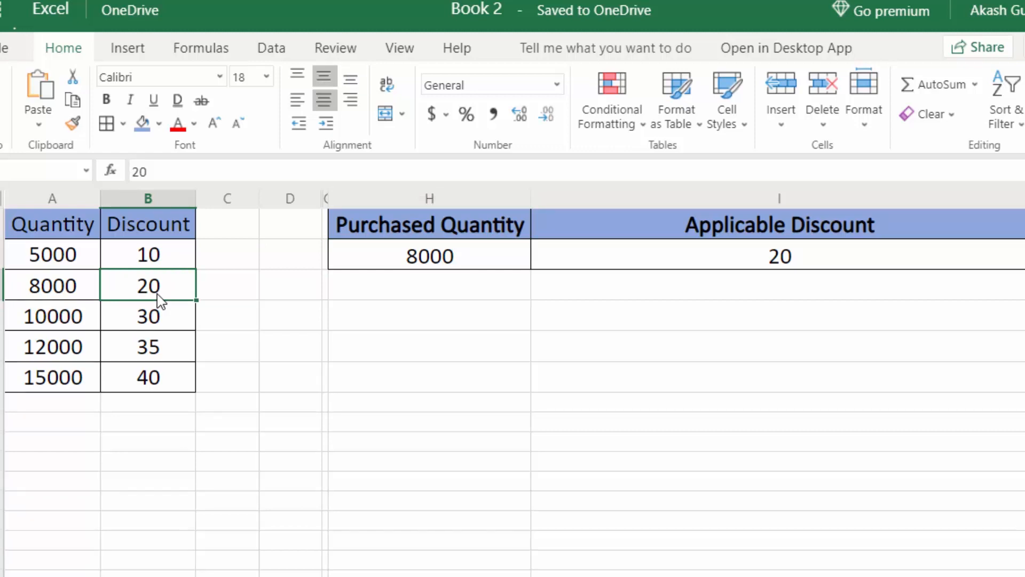
pyautogui.click(496, 266)
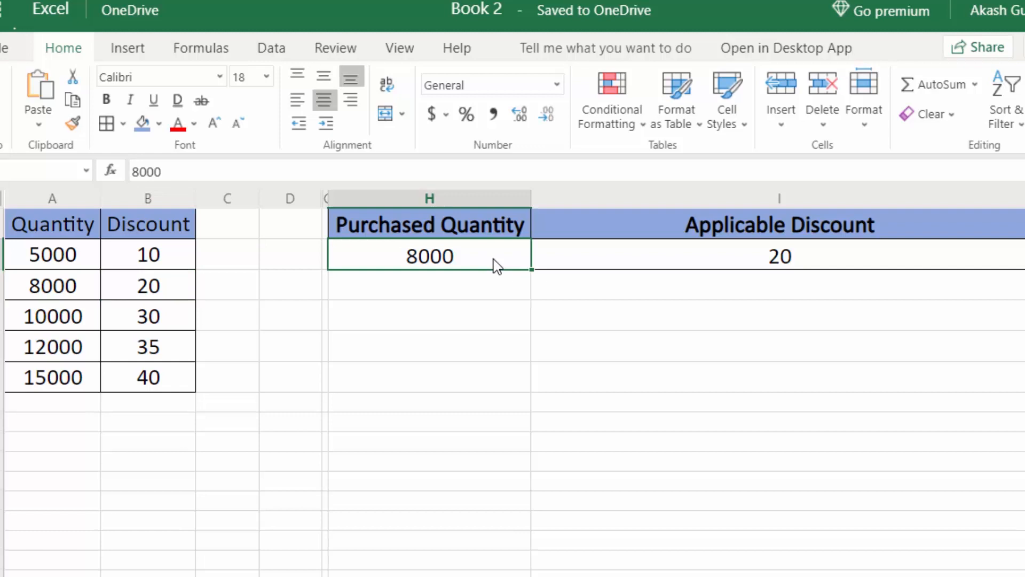
pyautogui.write('7500')
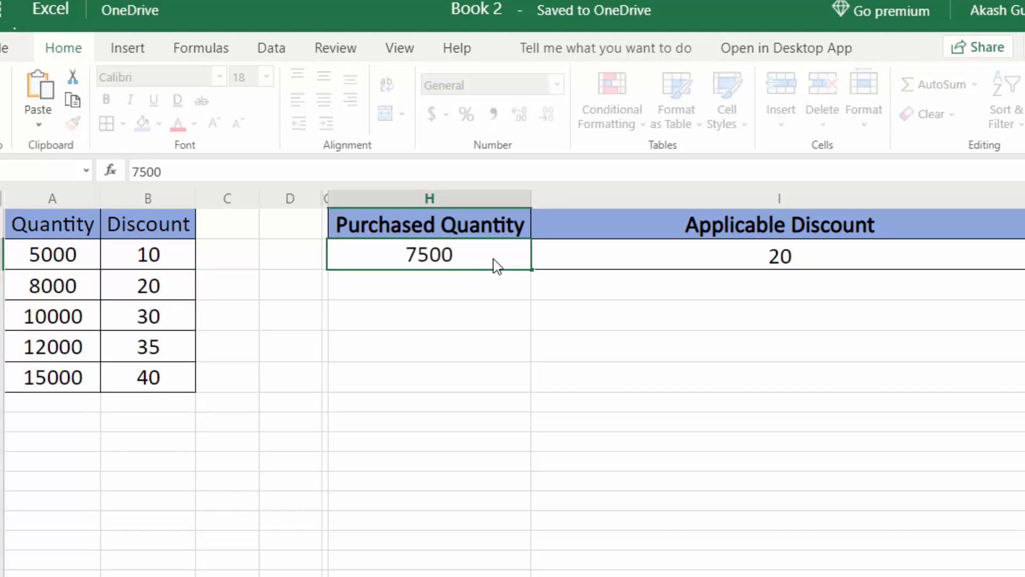
# Confirm 7500 in H2 and add match_mode -1 to the I2 XLOOKUP for next-smaller matching.
pyautogui.press('Return')
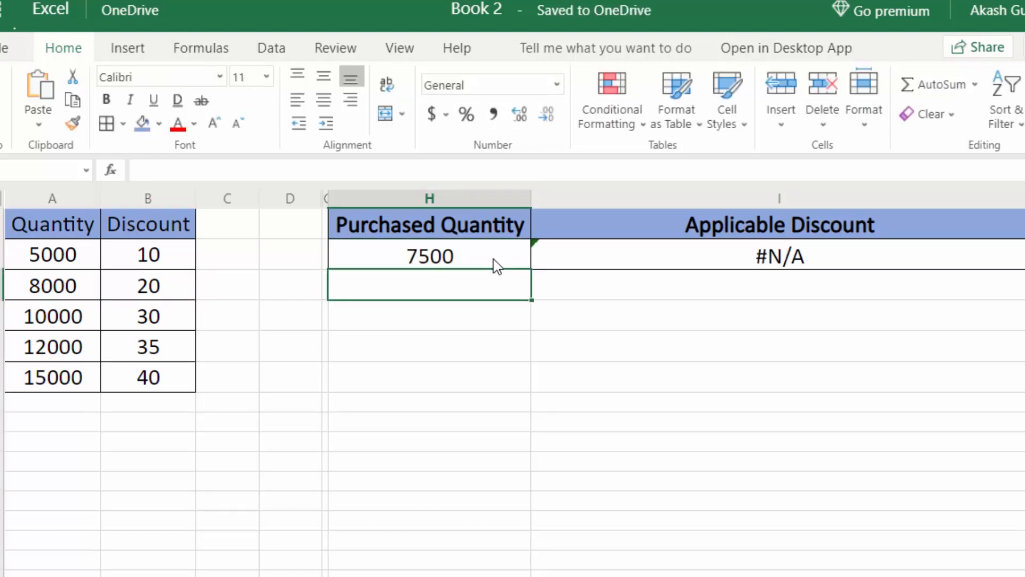
pyautogui.click(700, 265)
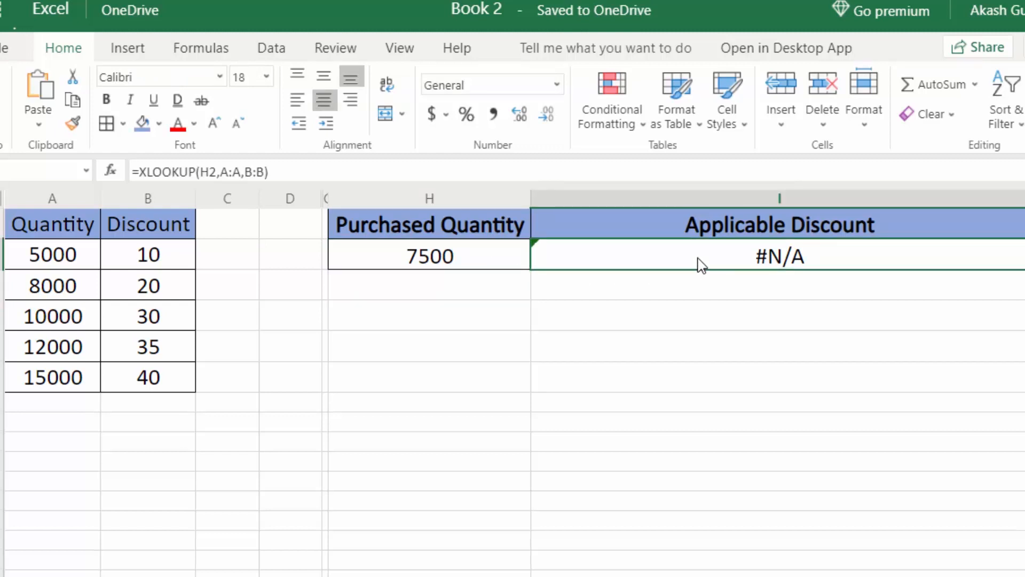
pyautogui.doubleClick(700, 265)
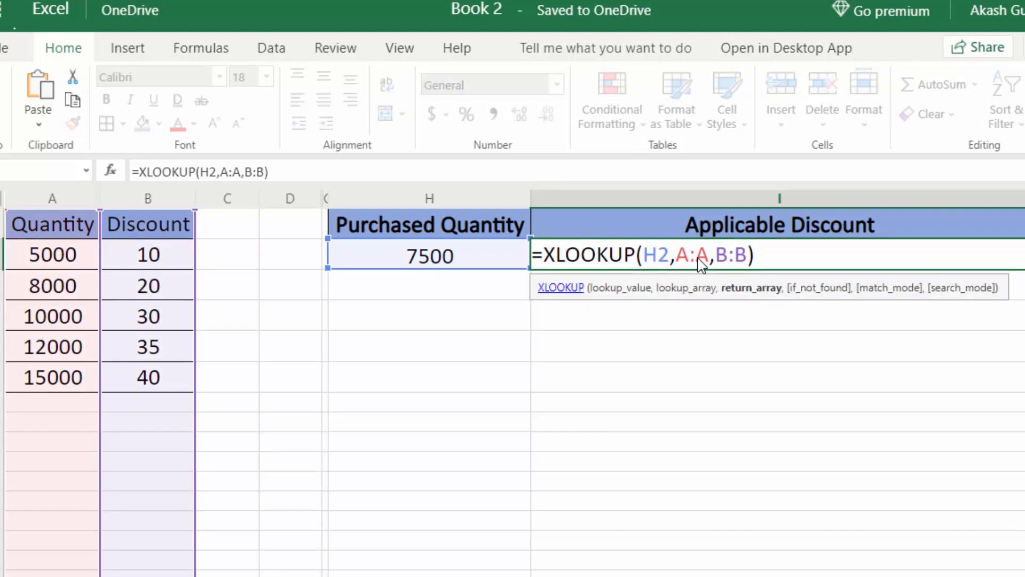
pyautogui.write(',')
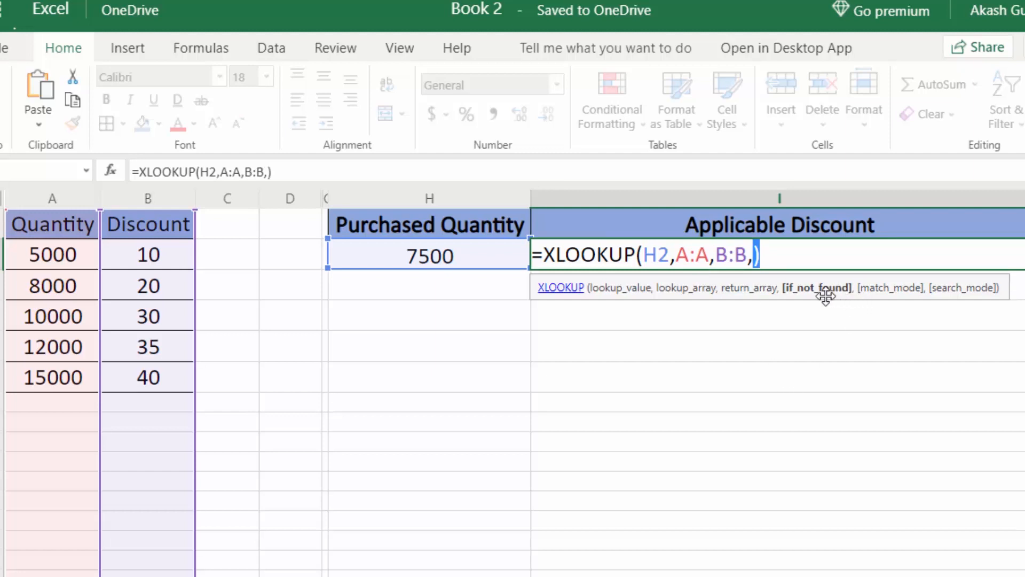
pyautogui.write(',')
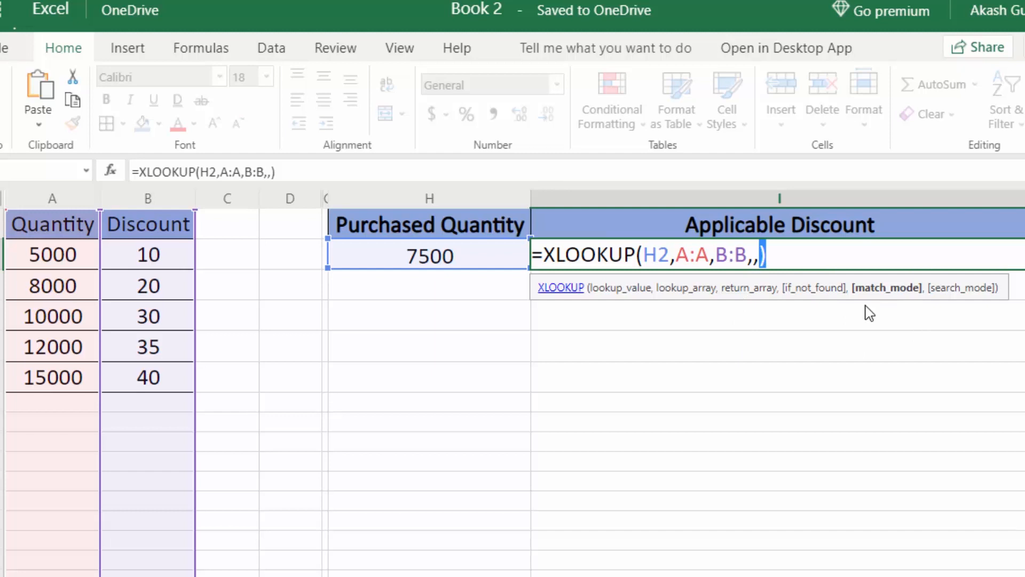
pyautogui.write('0')
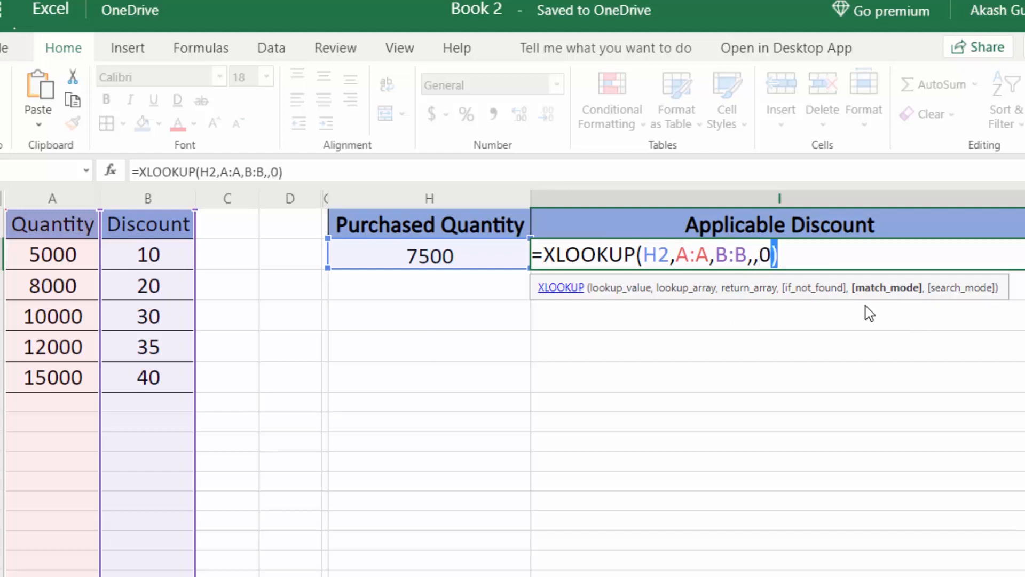
pyautogui.press('BackSpace')
pyautogui.write('-1')
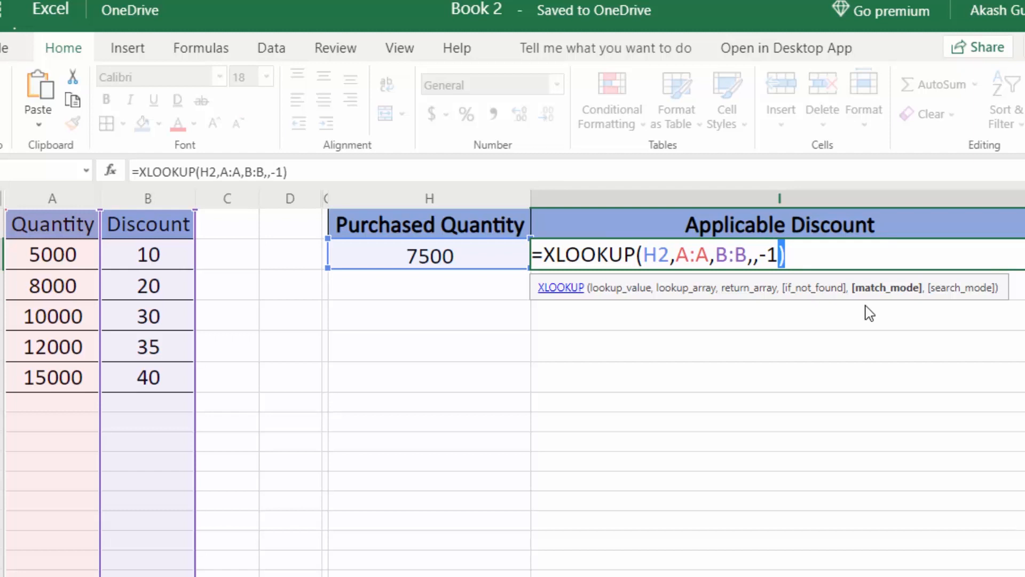
pyautogui.press('BackSpace')
pyautogui.press('BackSpace')
pyautogui.write('1')
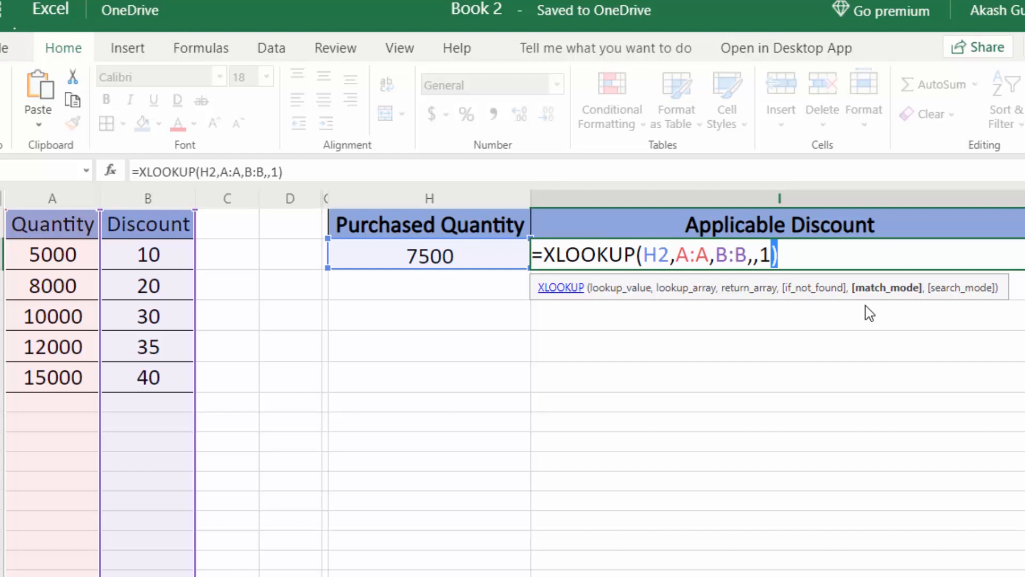
pyautogui.press('BackSpace')
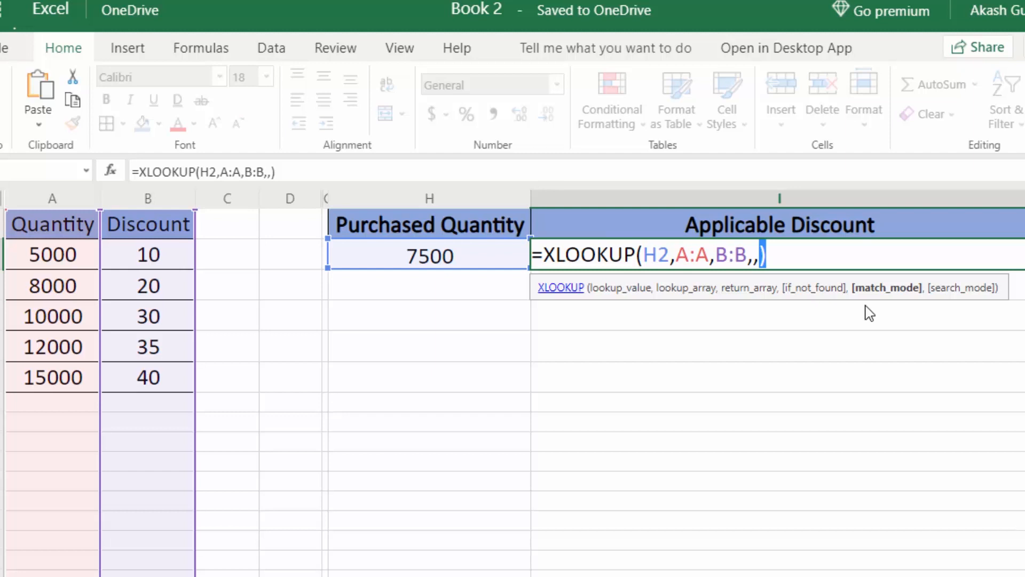
pyautogui.write('-1')
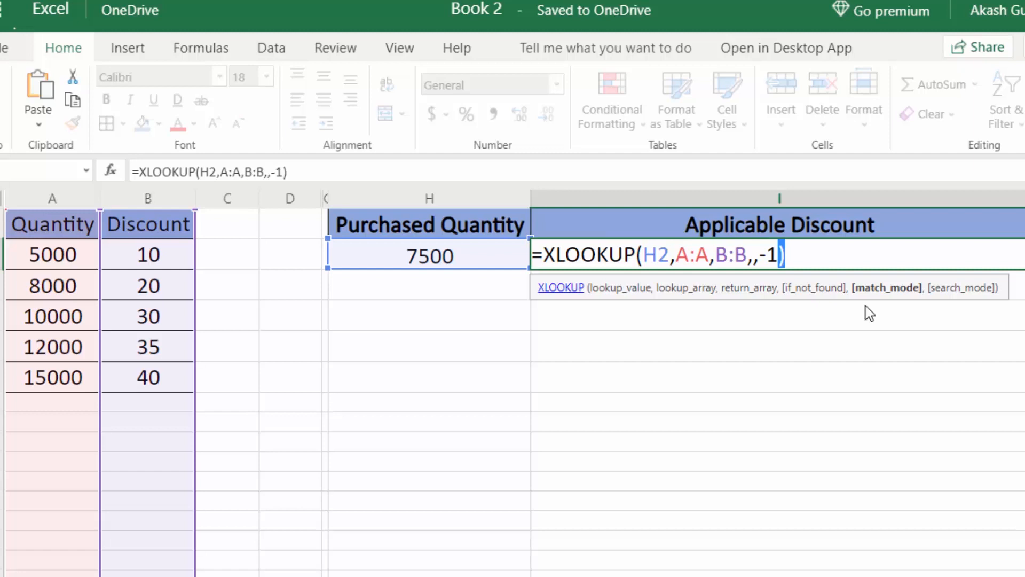
pyautogui.press('Return')
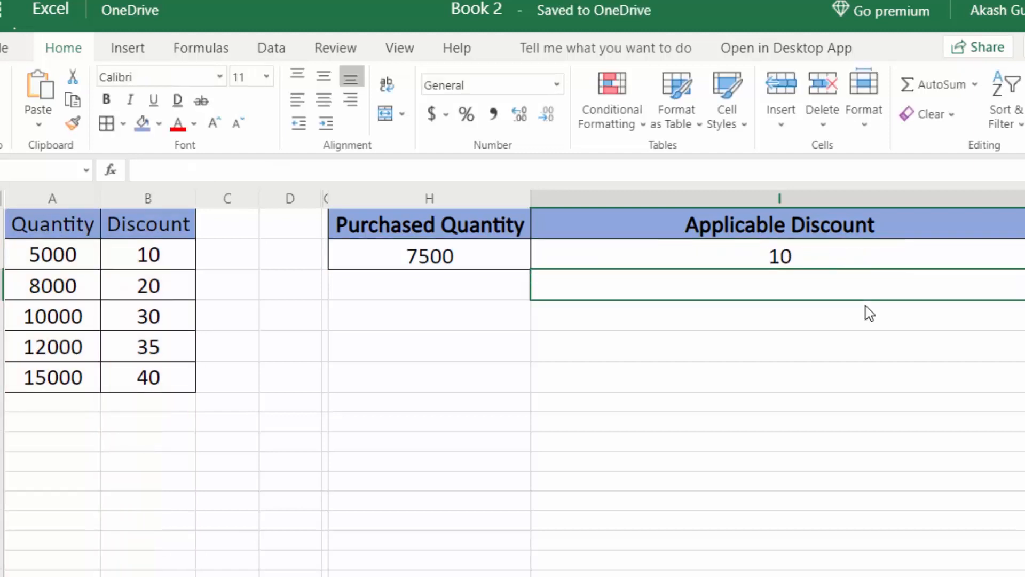
# Compare 7500 against the discount table and commit =XLOOKUP(H2,A:A,B:B,,-1) in I2.
pyautogui.click(452, 261)
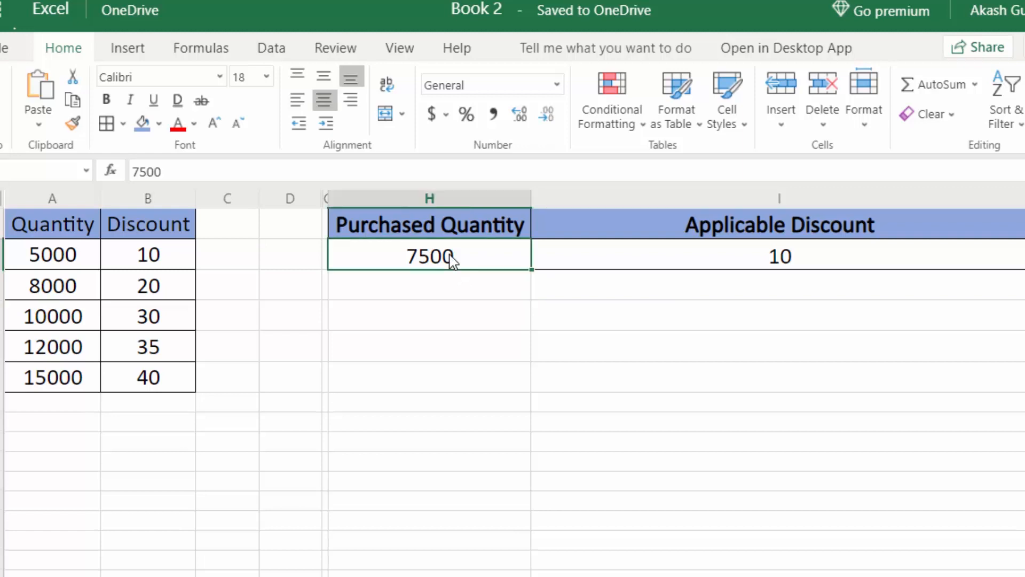
pyautogui.click(760, 258)
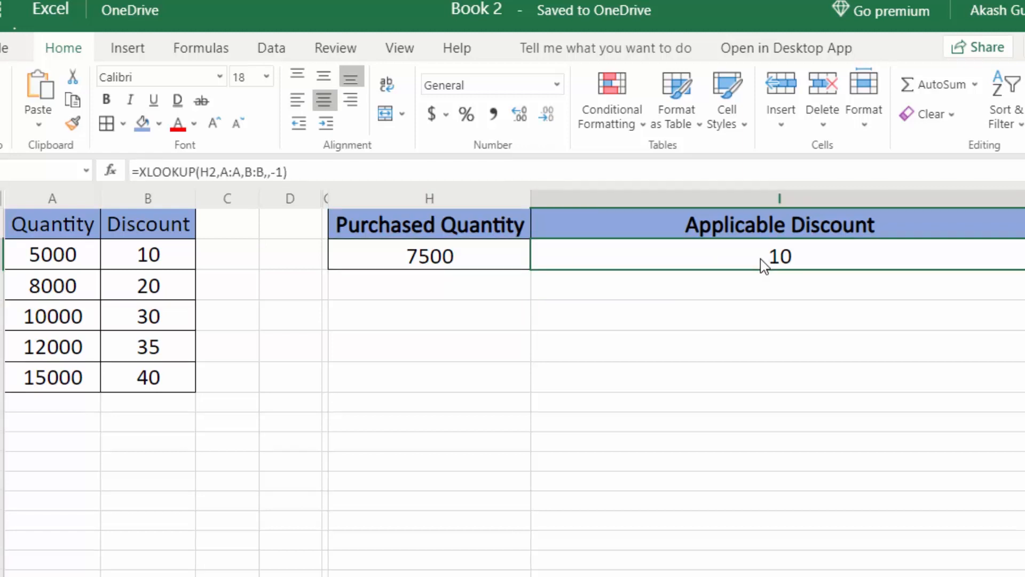
pyautogui.click(152, 293)
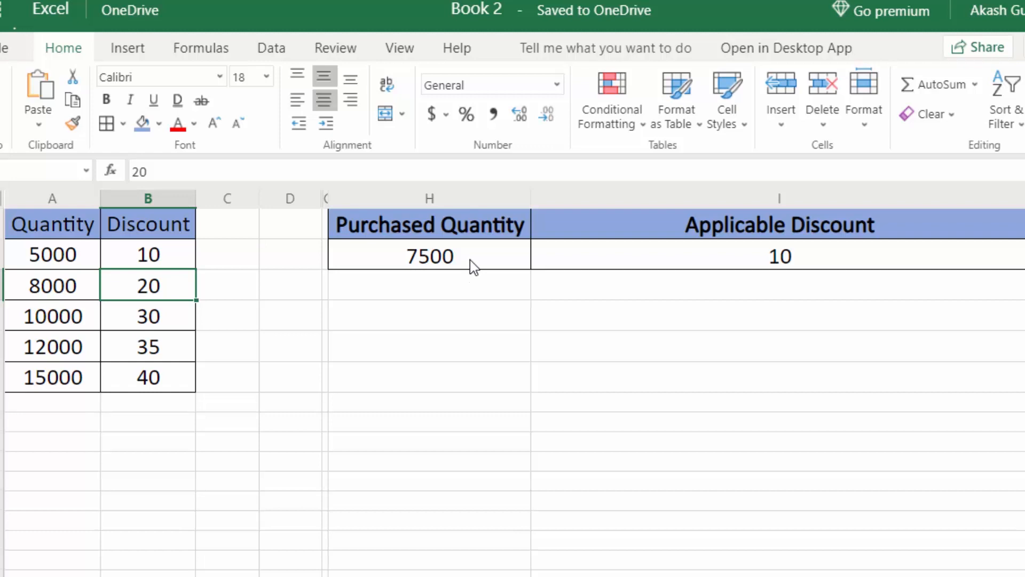
pyautogui.click(661, 263)
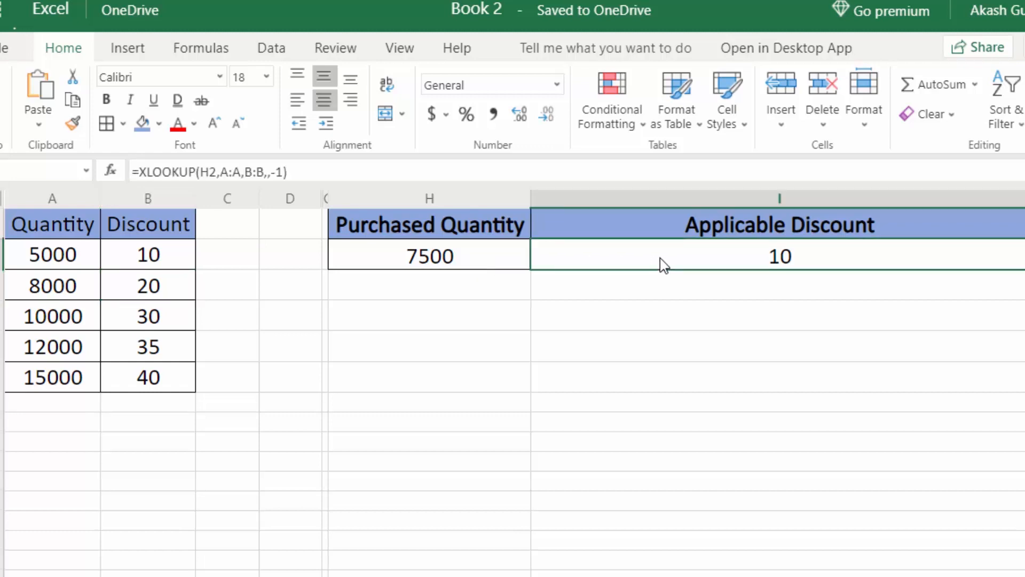
pyautogui.press('F2')
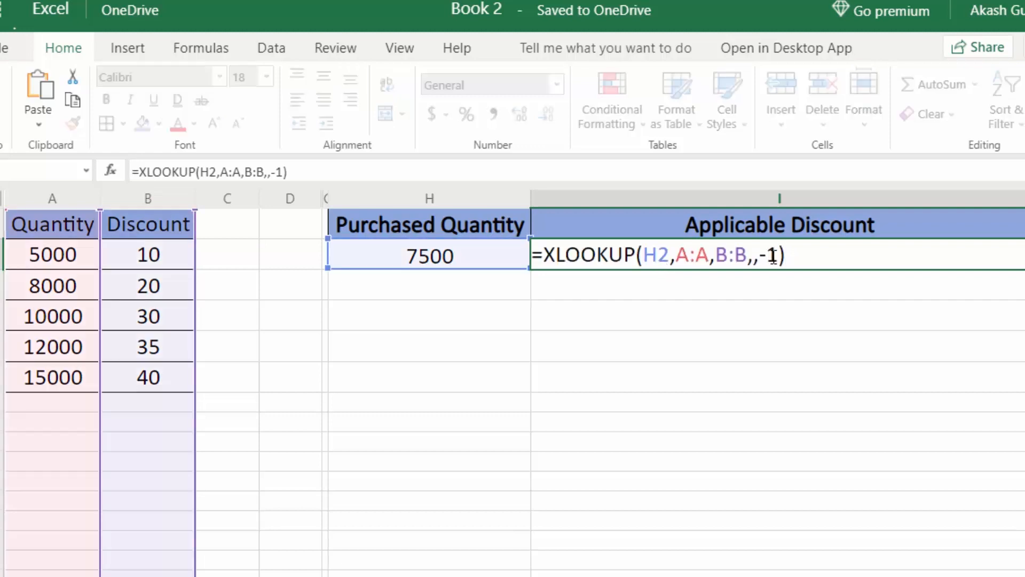
pyautogui.hotkey('ctrl', 'Return')
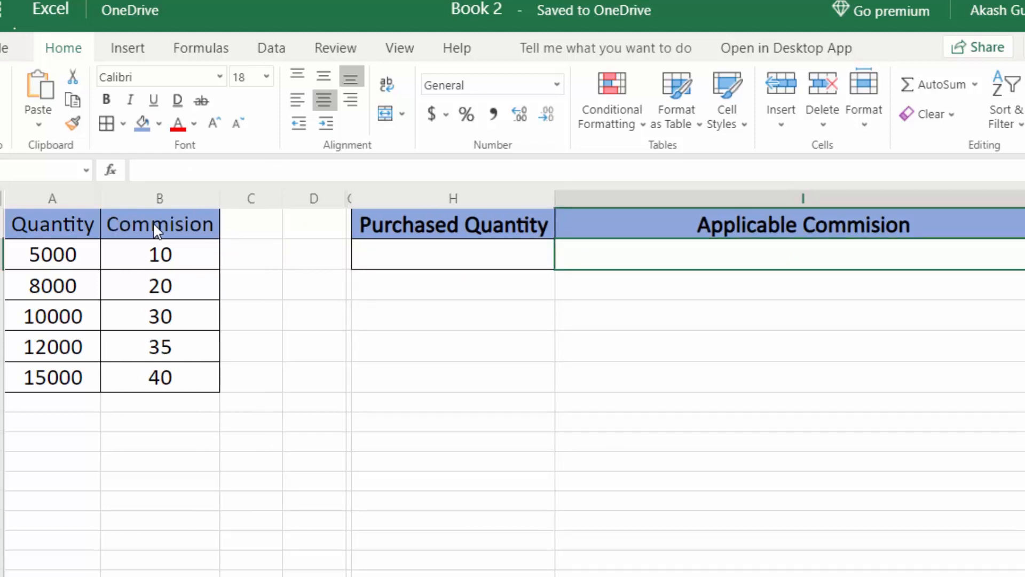
# Enter 7500 as the purchased quantity in H2.
pyautogui.click(489, 259)
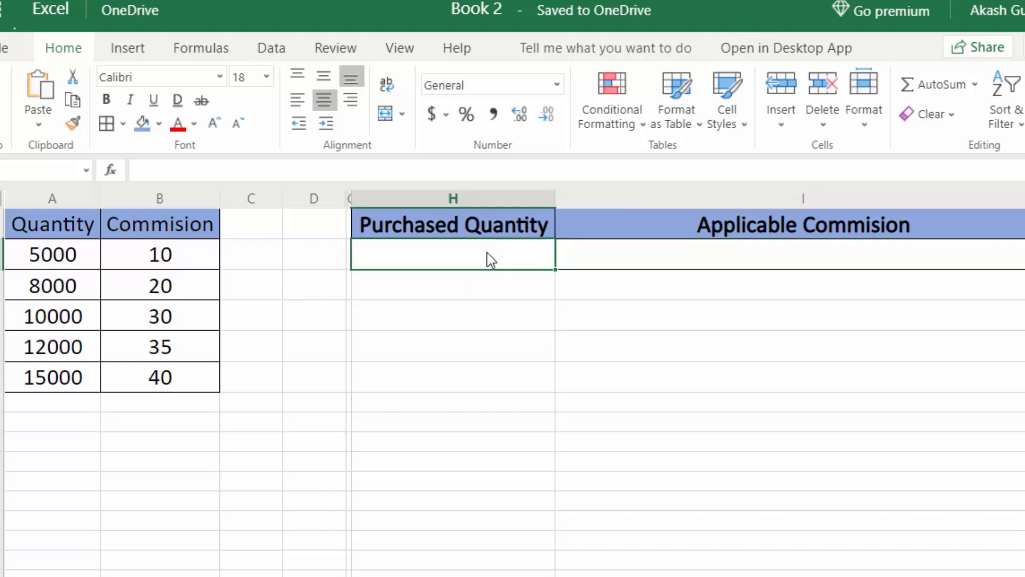
pyautogui.write('7500')
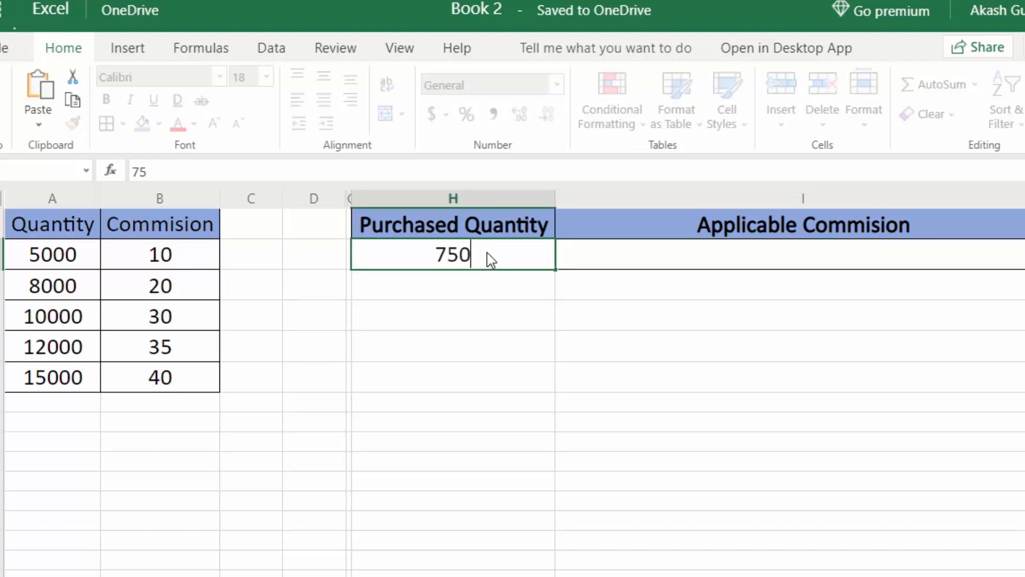
pyautogui.press('Return')
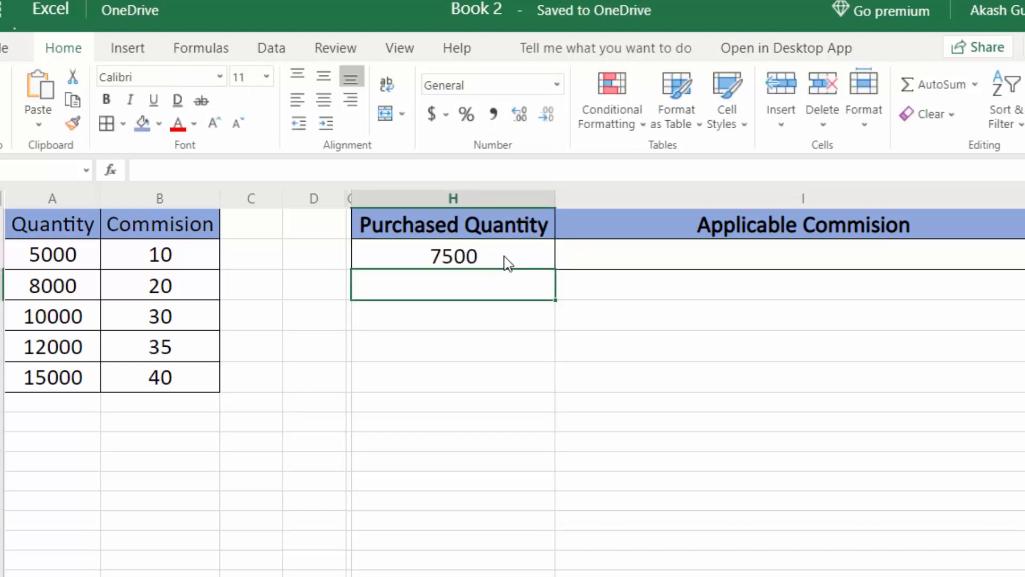
# Enter =XLOOKUP(H2,A:A,B:B,,1) in I2 so the next-larger match returns commission 20.
pyautogui.click(712, 256)
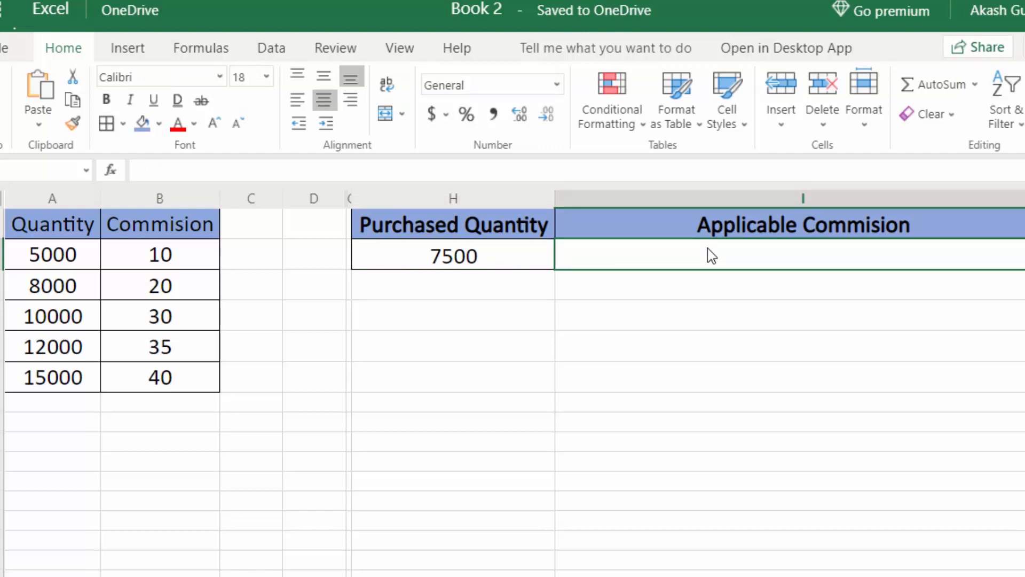
pyautogui.write('=x')
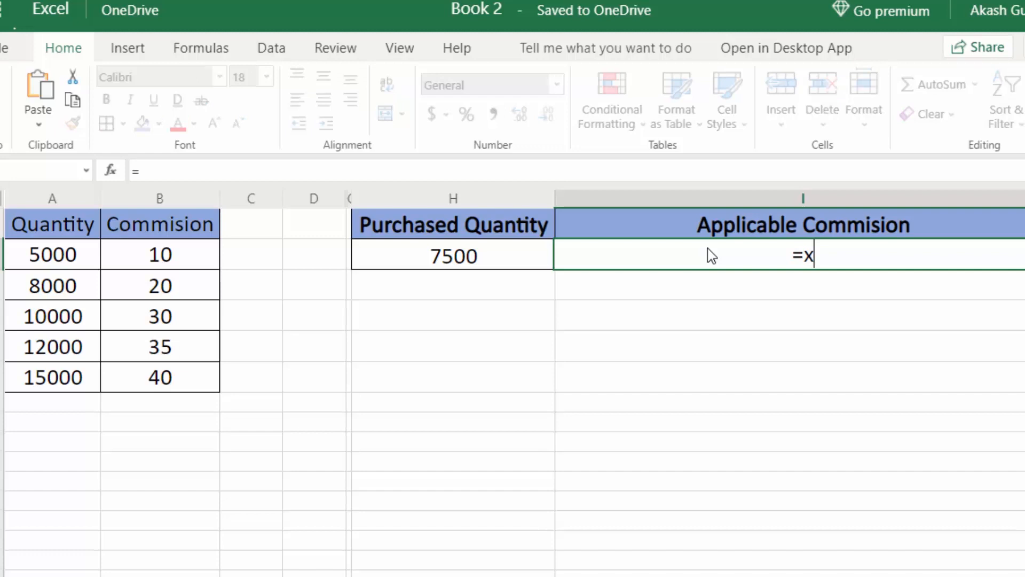
pyautogui.press('Tab')
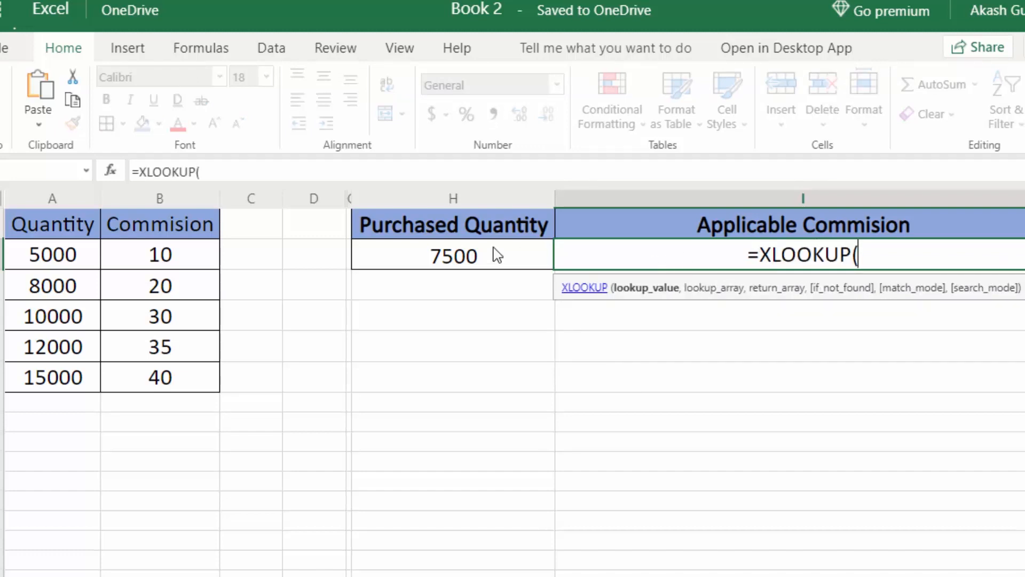
pyautogui.click(467, 257)
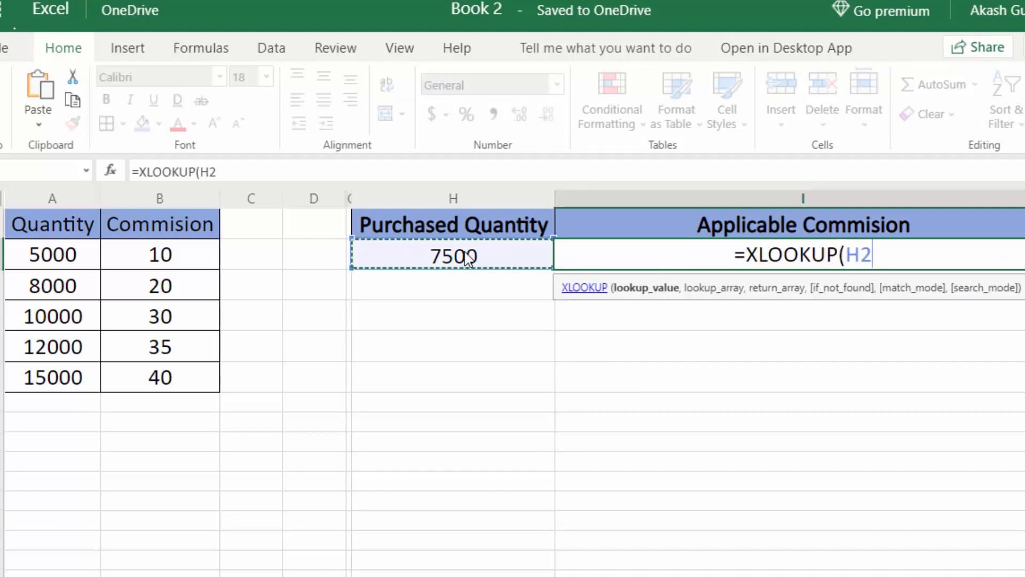
pyautogui.write(',')
pyautogui.click(72, 201)
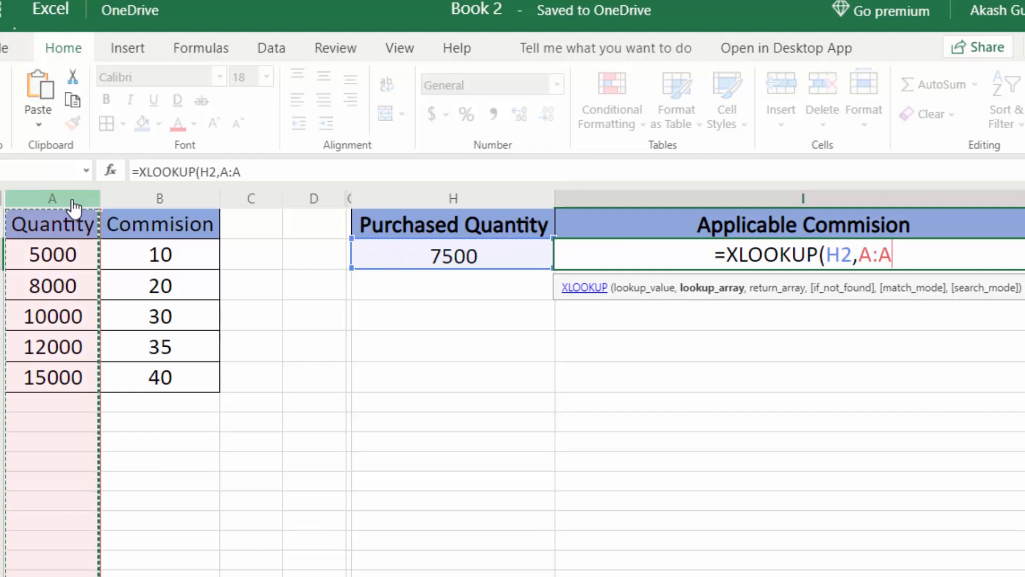
pyautogui.write(',')
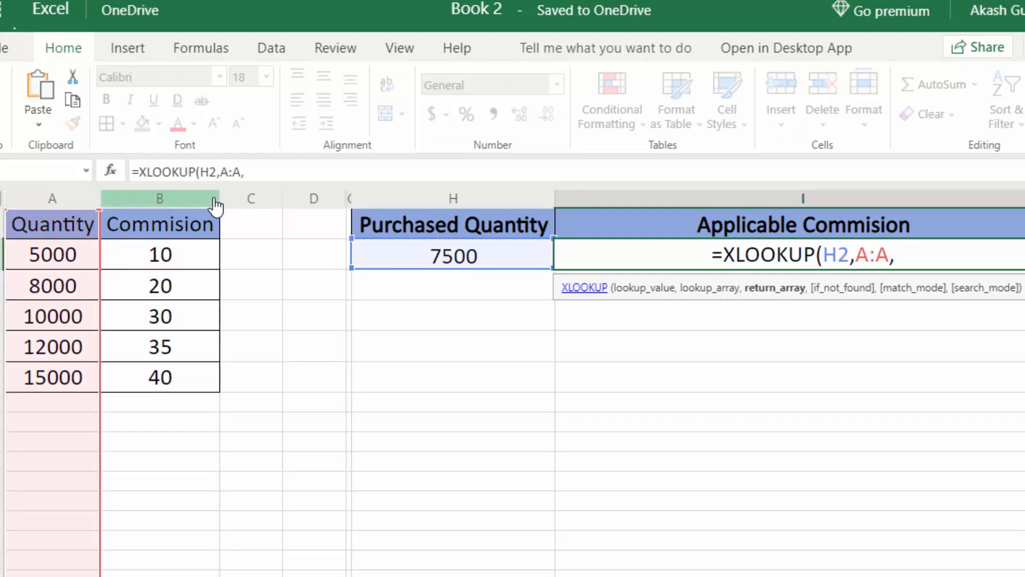
pyautogui.click(213, 203)
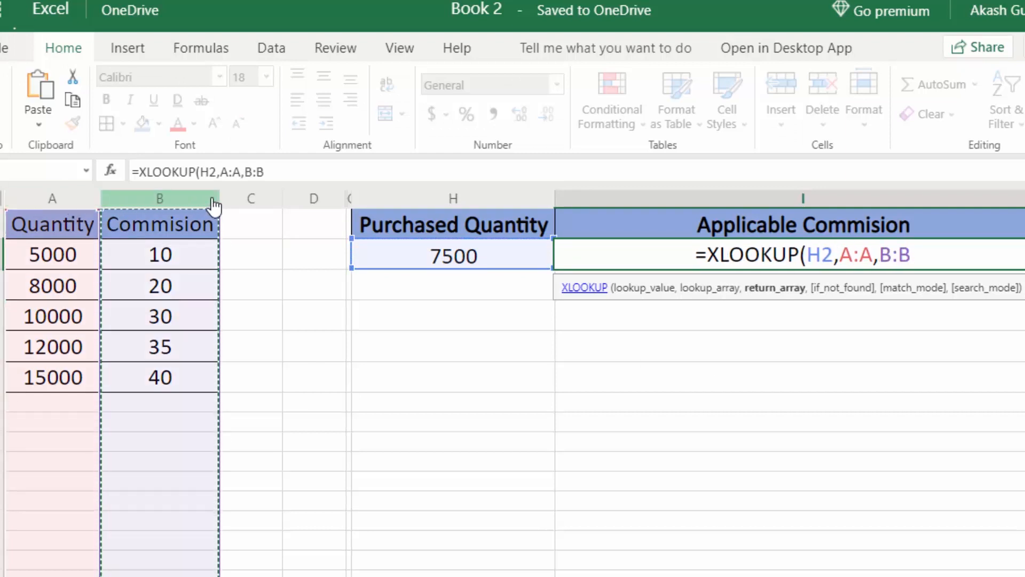
pyautogui.write(',')
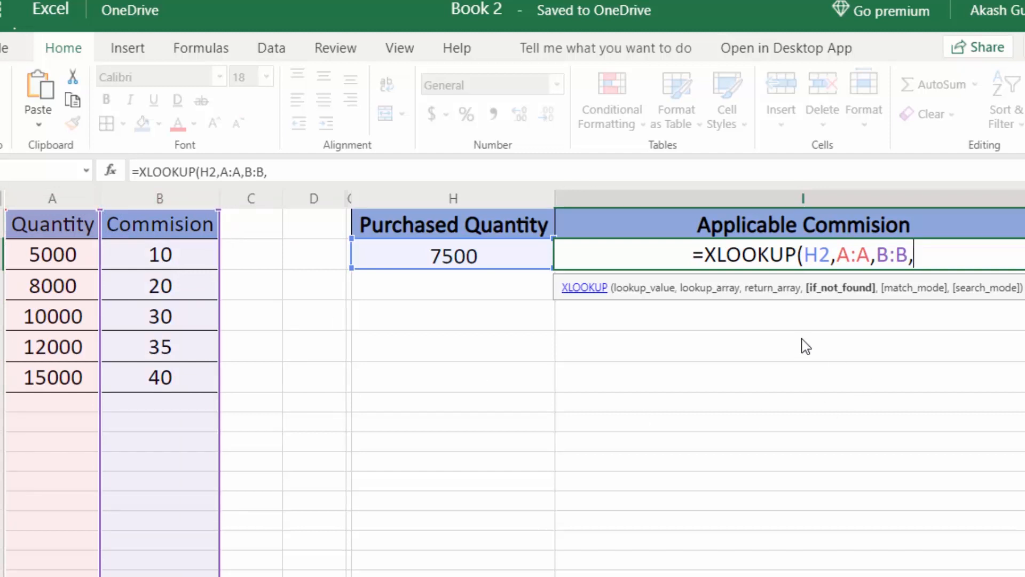
pyautogui.write(',')
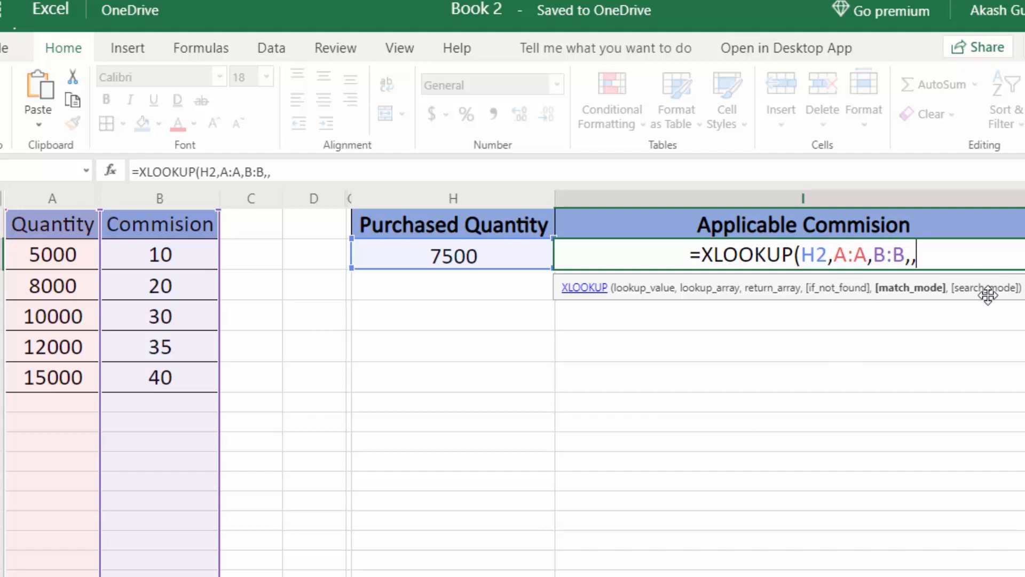
pyautogui.write('1')
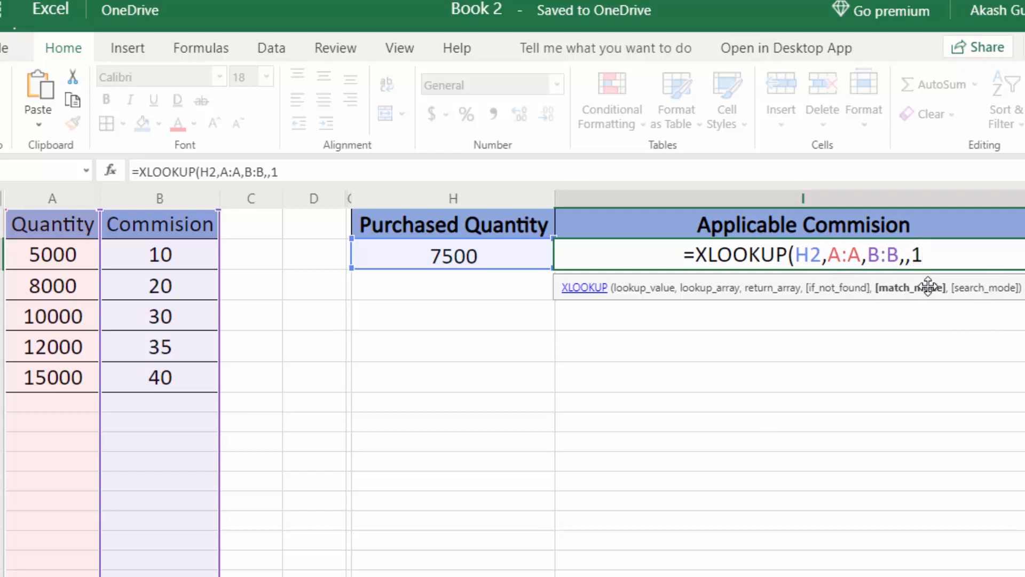
pyautogui.write(')')
pyautogui.press('Return')
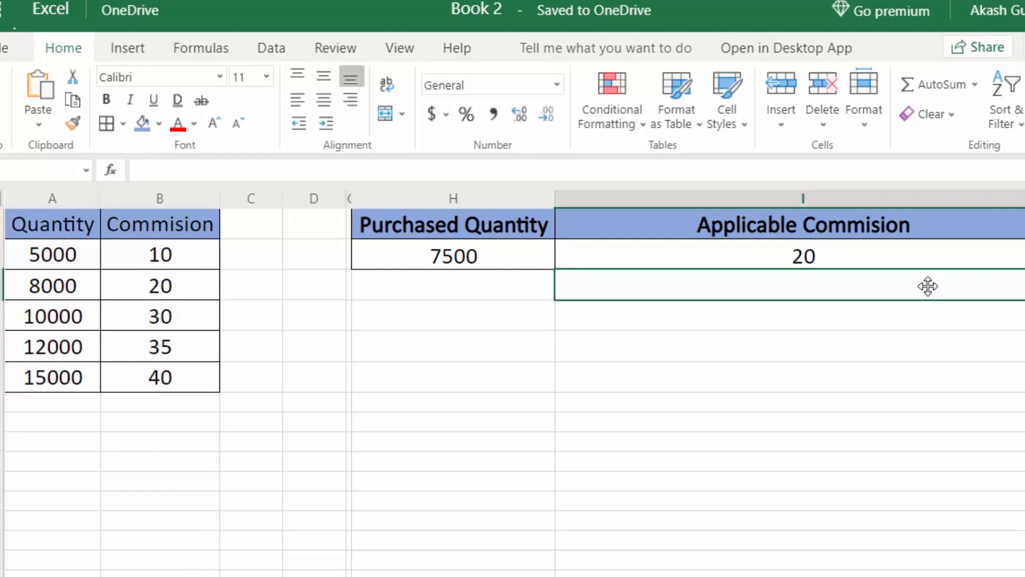
pyautogui.click(869, 253)
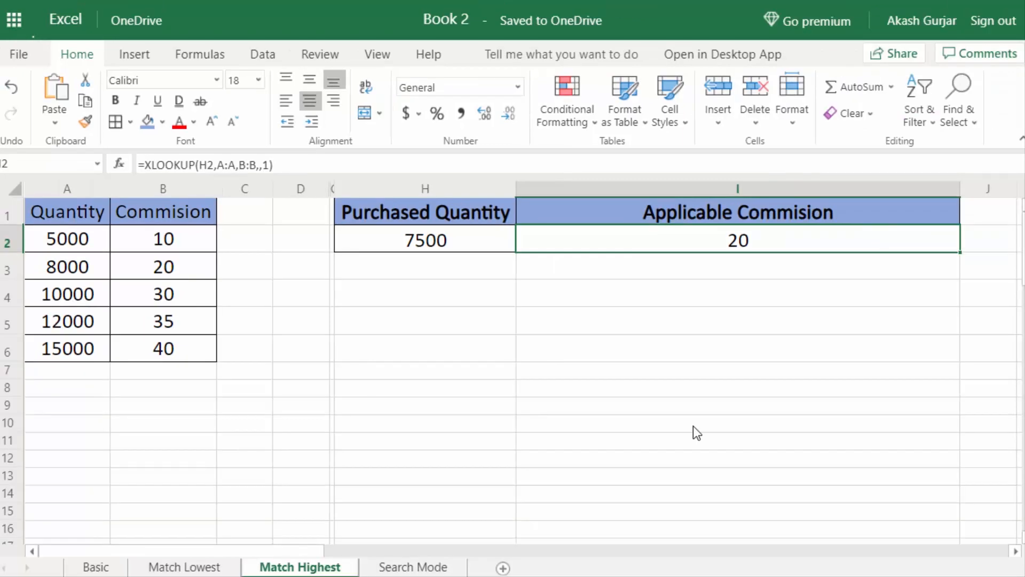
# Switch to the Search Mode sheet and highlight the A1:D11 employee table to review it.
pyautogui.click(422, 568)
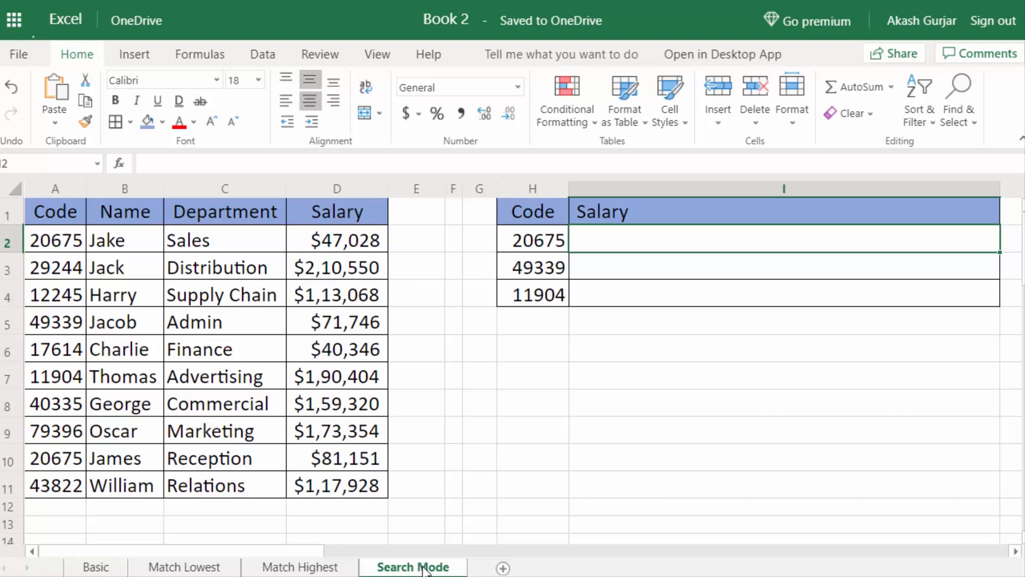
pyautogui.click(351, 315)
pyautogui.moveTo(44, 212); pyautogui.dragTo(337, 498)
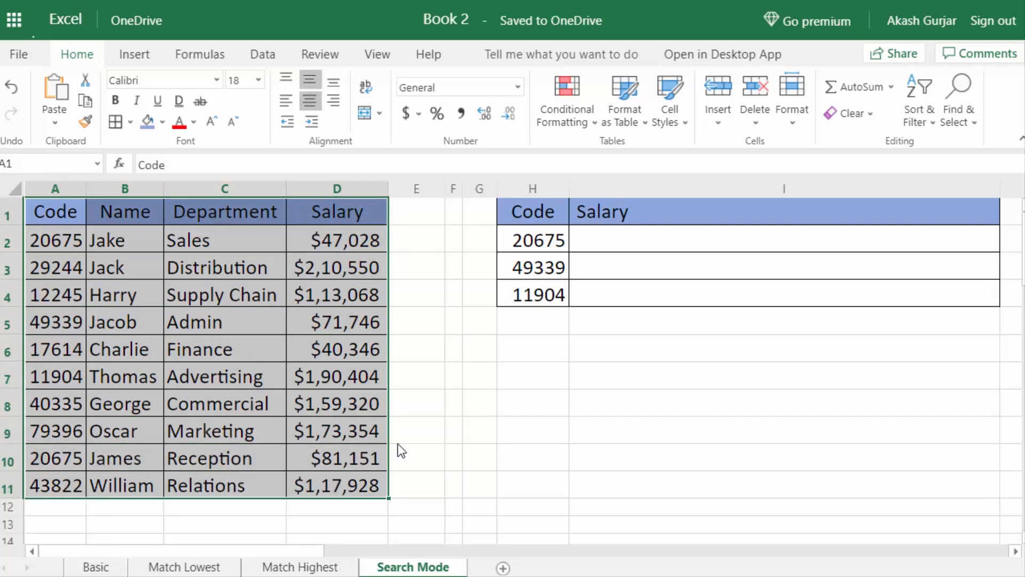
pyautogui.click(404, 490)
pyautogui.moveTo(338, 490)
pyautogui.mouseDown()
pyautogui.moveTo(144, 321)
pyautogui.moveTo(62, 216)
pyautogui.mouseUp()
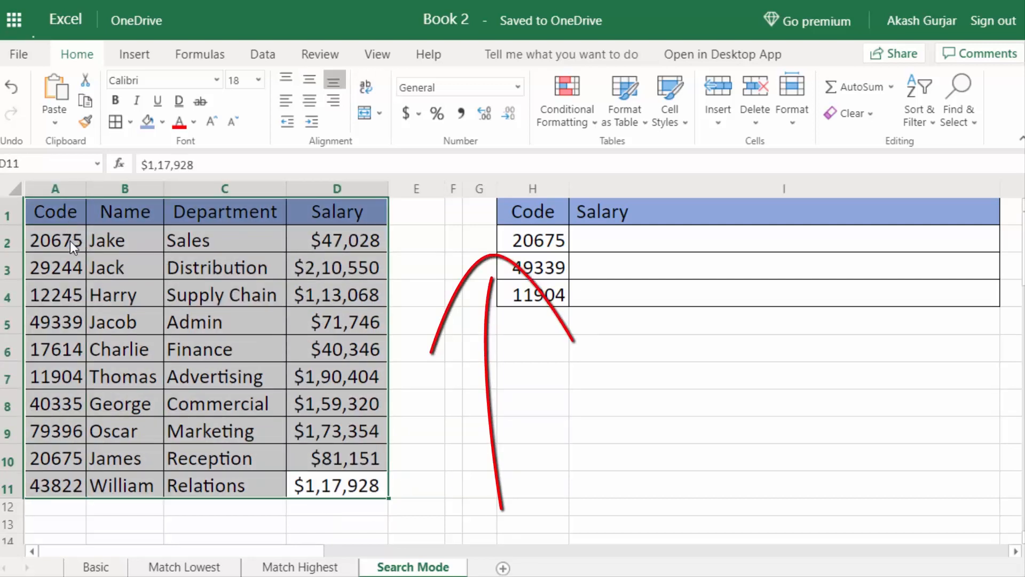
pyautogui.click(72, 236)
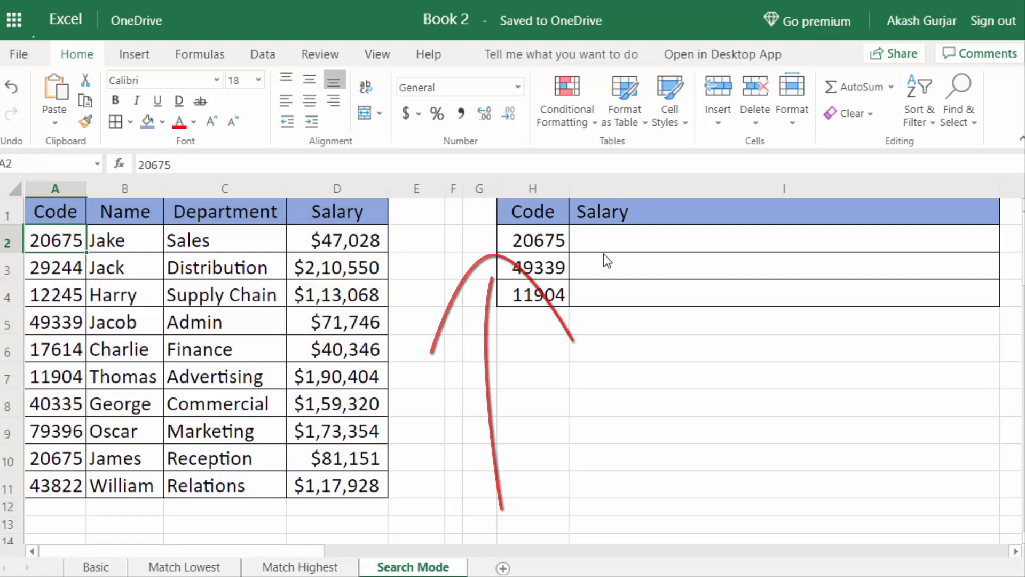
pyautogui.click(566, 240)
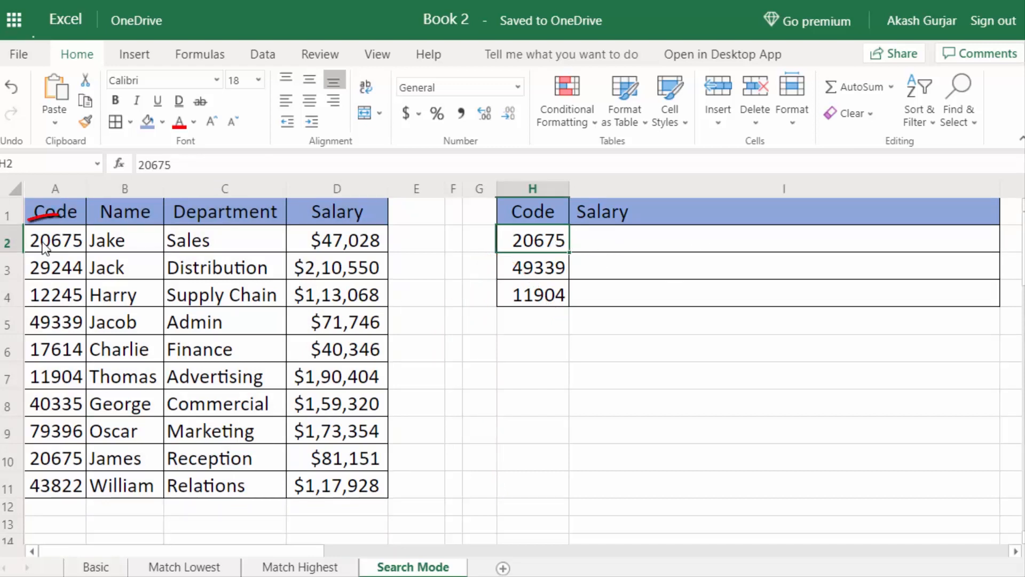
# Enter =XLOOKUP(H2,A:A,D:D) in I2, returning salary 47028 for code 20675.
pyautogui.click(68, 247)
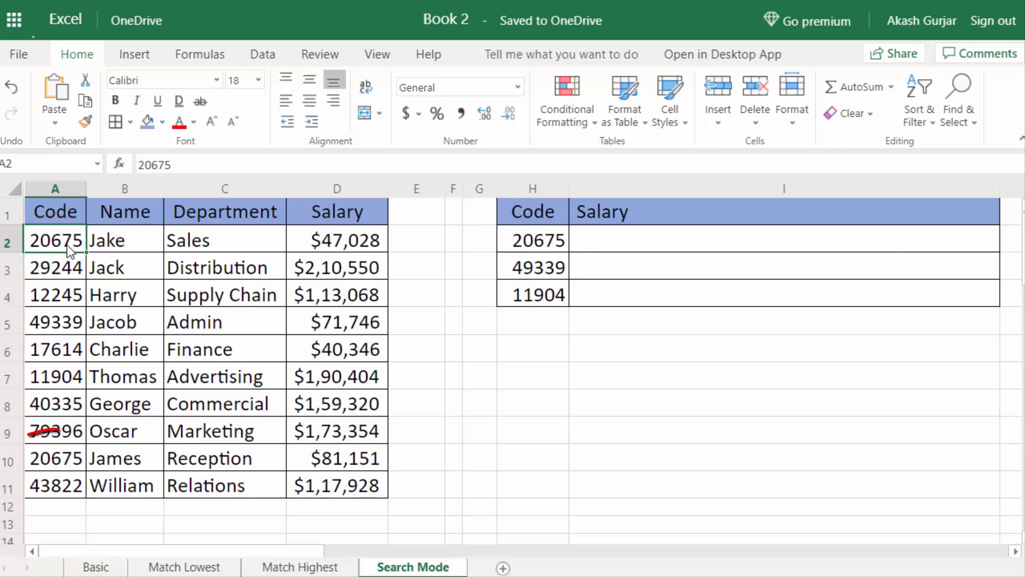
pyautogui.click(67, 461)
pyautogui.click(789, 249)
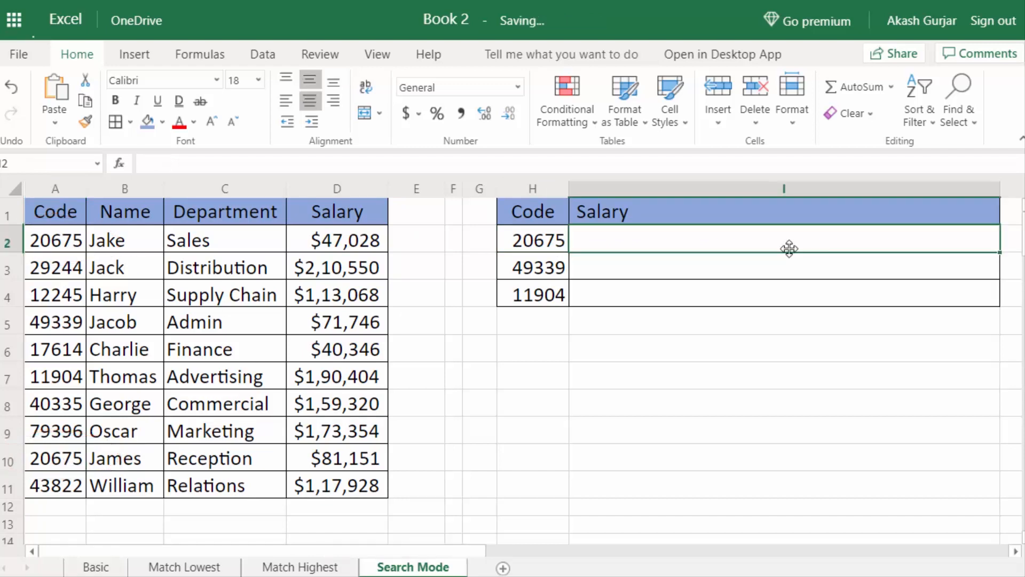
pyautogui.write('=xl')
pyautogui.press('Tab')
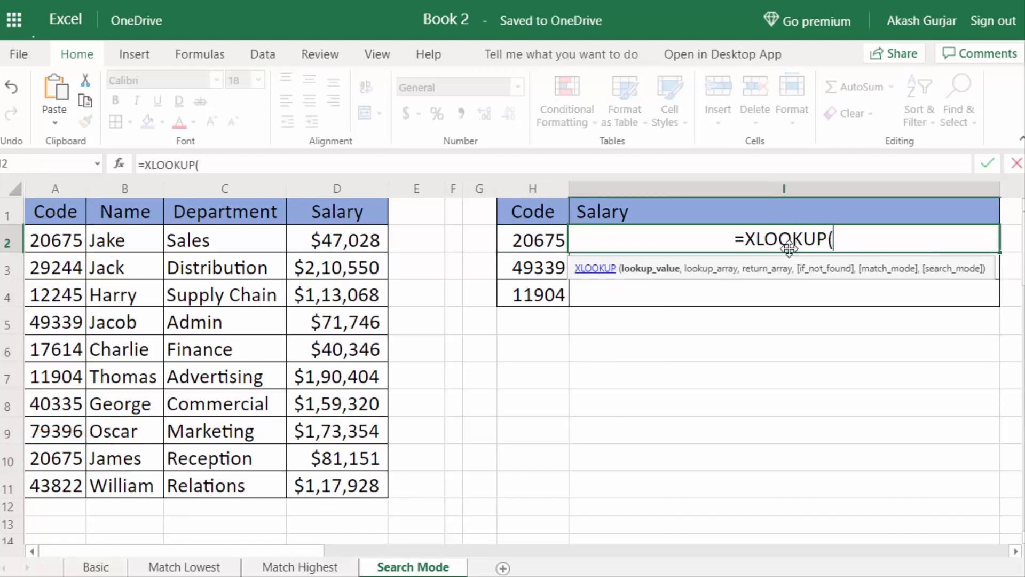
pyautogui.click(551, 242)
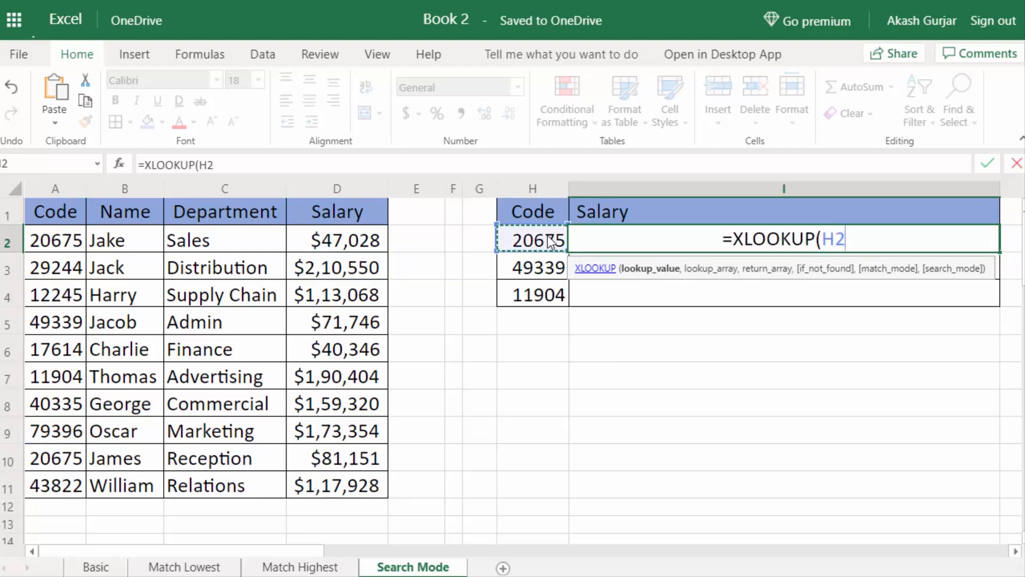
pyautogui.write(',')
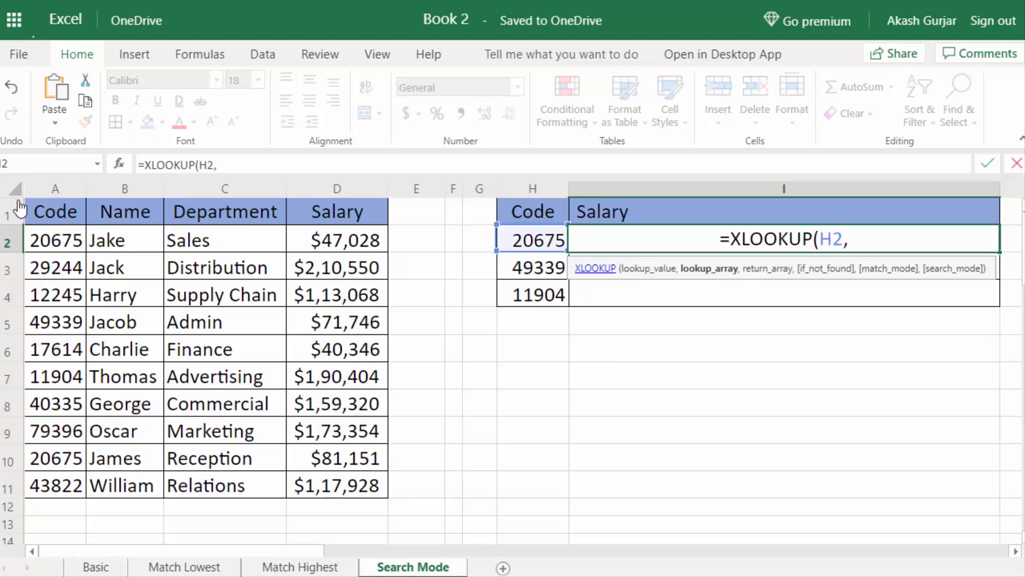
pyautogui.click(68, 189)
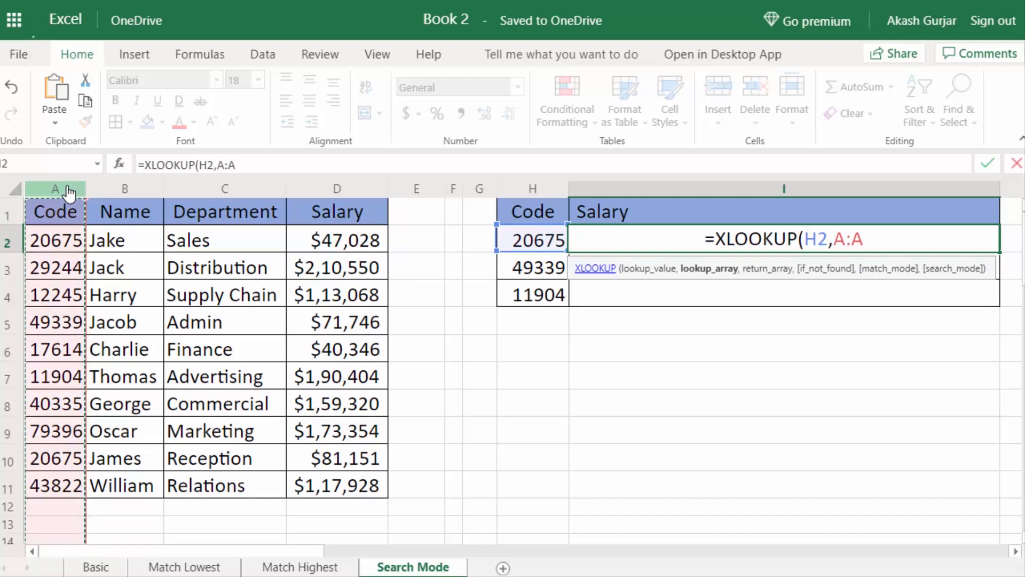
pyautogui.write(',')
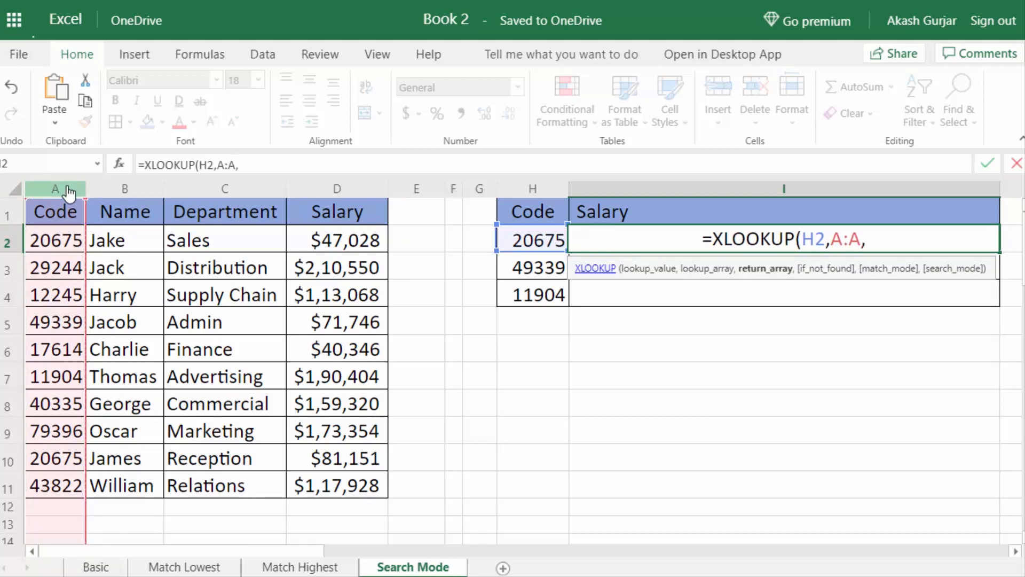
pyautogui.click(369, 190)
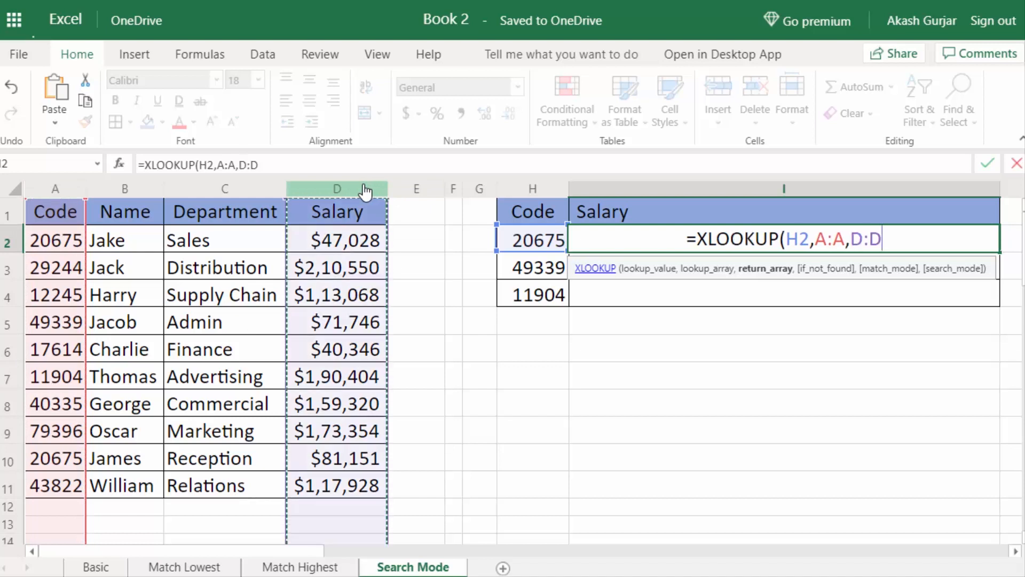
pyautogui.write(')')
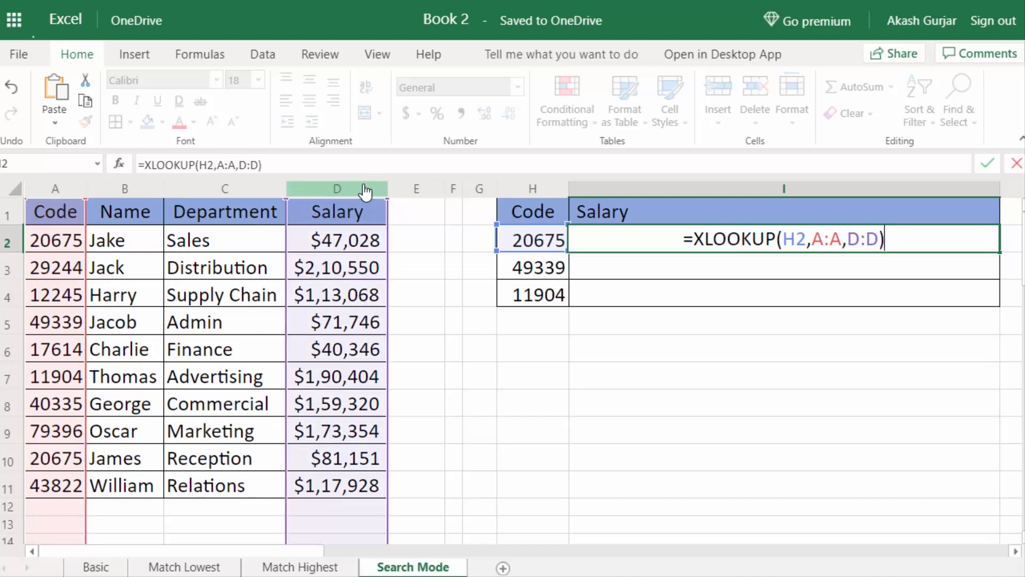
pyautogui.press('Return')
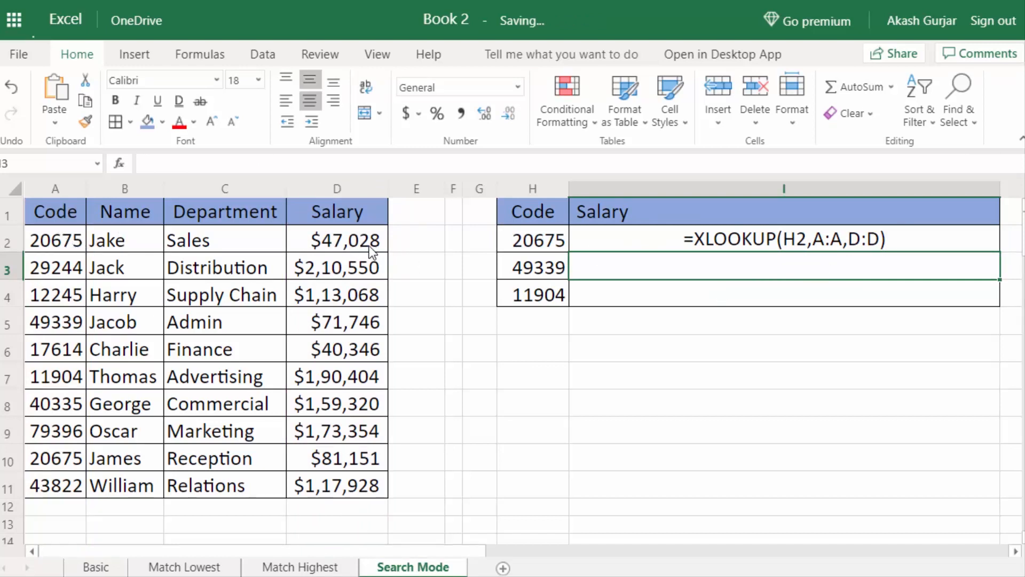
# Compare I2's 47028 result with the duplicate code 20675 in A10.
pyautogui.click(807, 244)
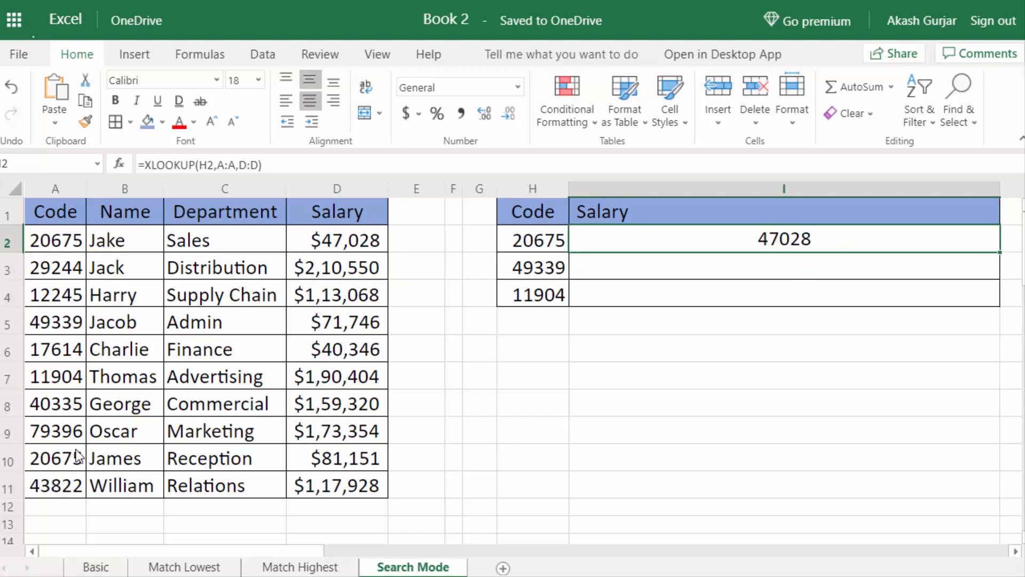
pyautogui.click(60, 469)
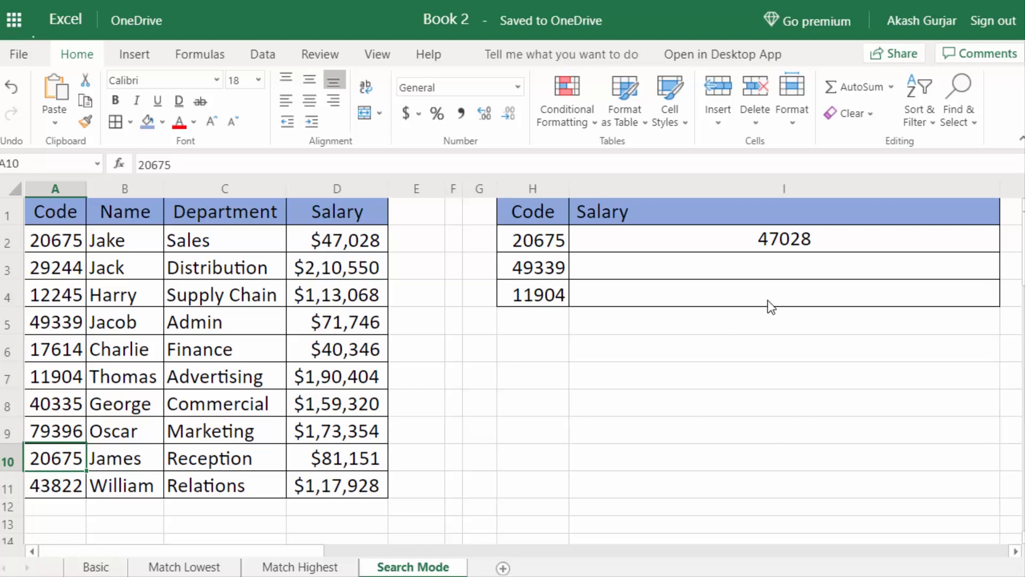
pyautogui.click(790, 241)
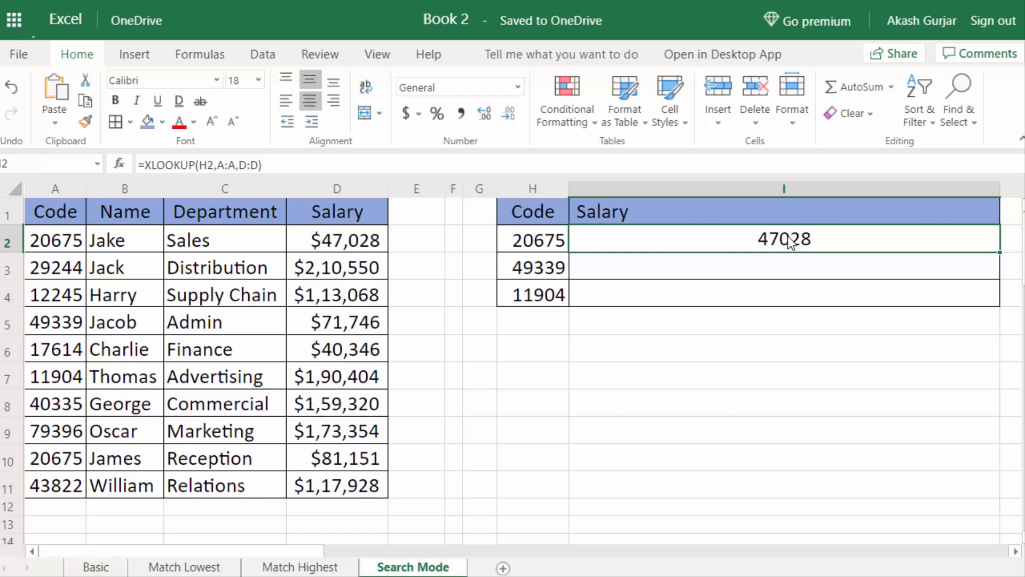
# Rewrite I2 as =XLOOKUP(H2,A:A,D:D,,,-1) so code 20675 returns the last match, 81151.
pyautogui.write('=x')
pyautogui.press('Tab')
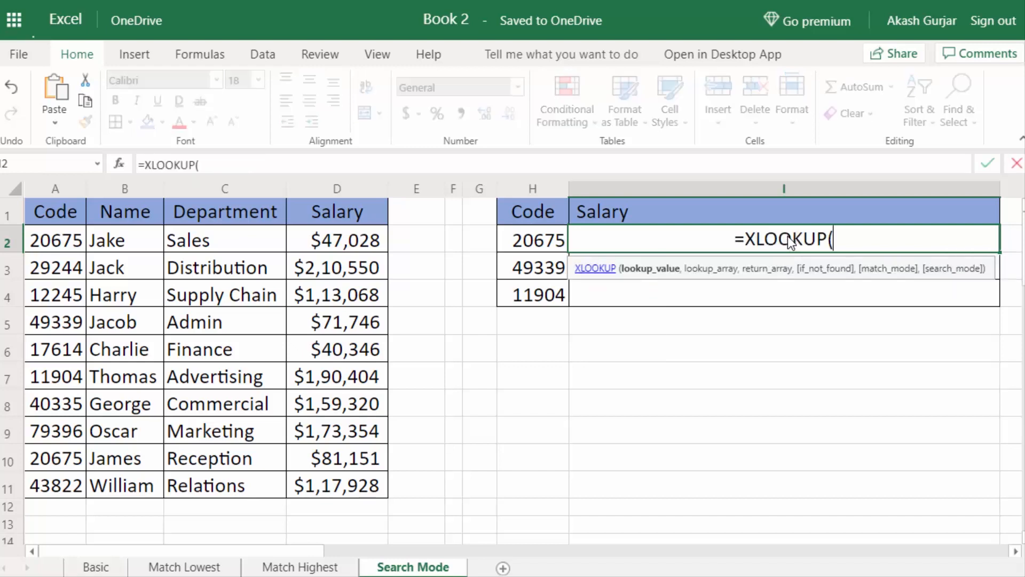
pyautogui.click(530, 243)
pyautogui.write(',')
pyautogui.click(59, 190)
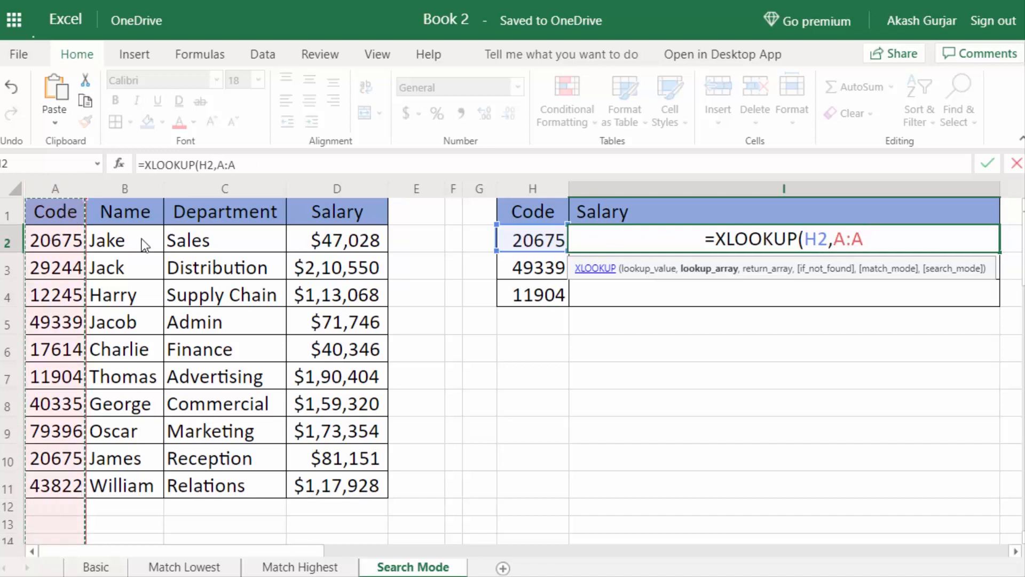
pyautogui.write(',')
pyautogui.click(362, 194)
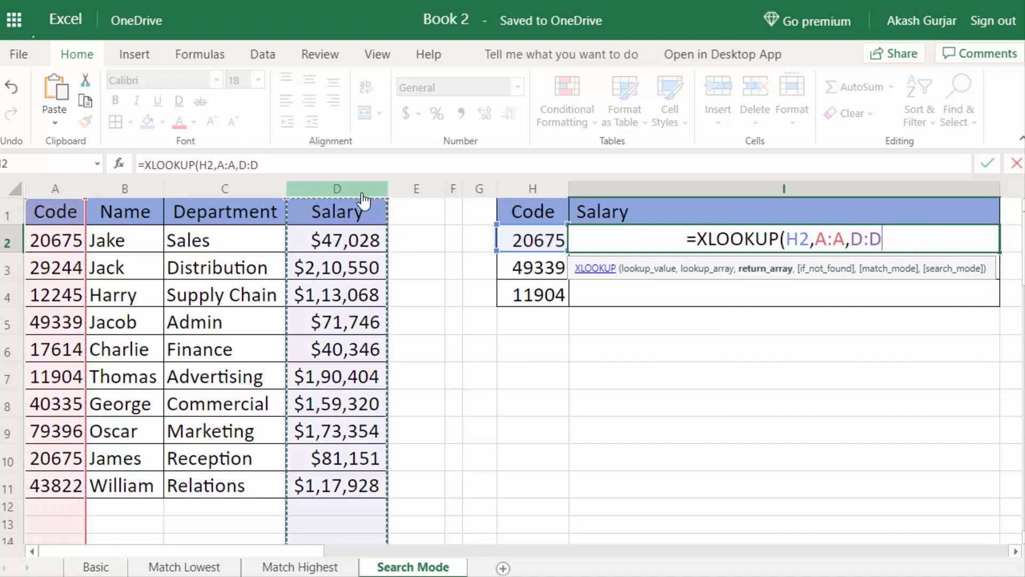
pyautogui.write(',,')
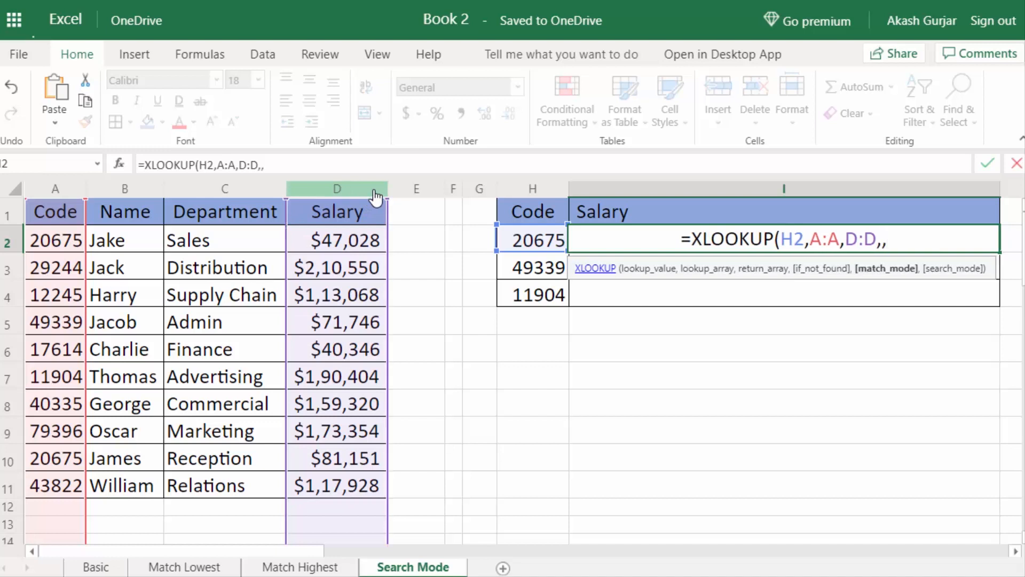
pyautogui.write(',')
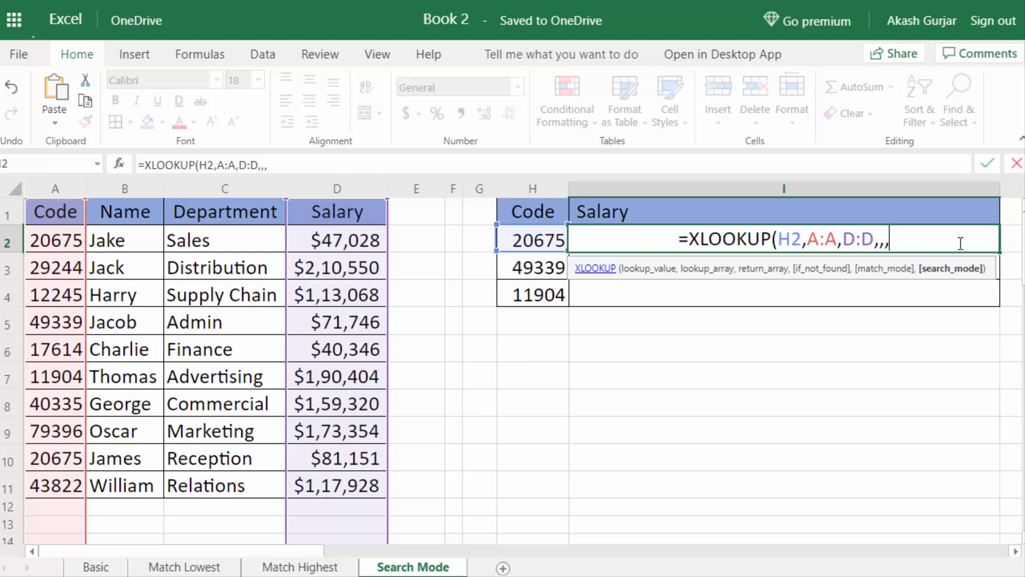
pyautogui.write('-1')
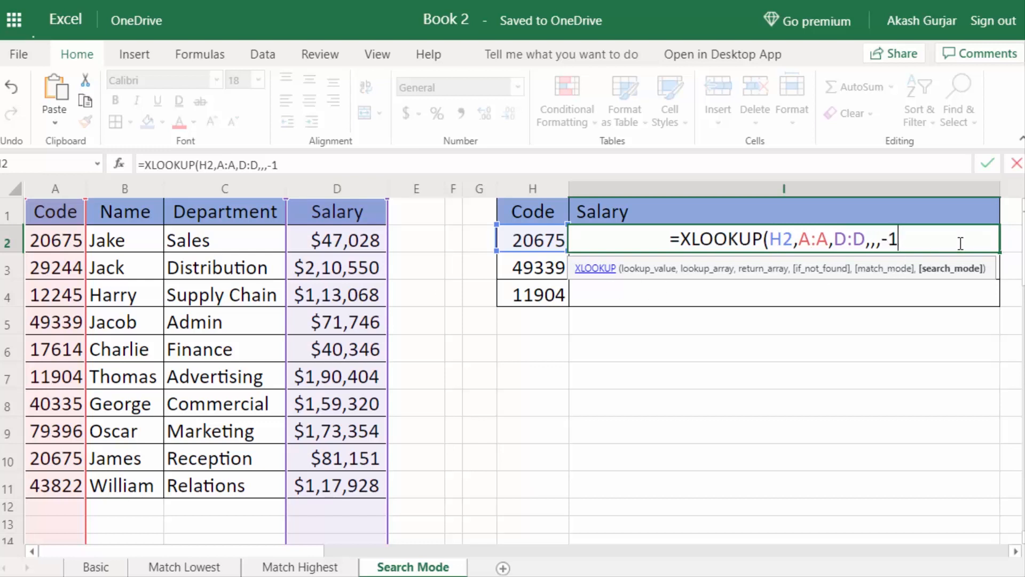
pyautogui.write(')')
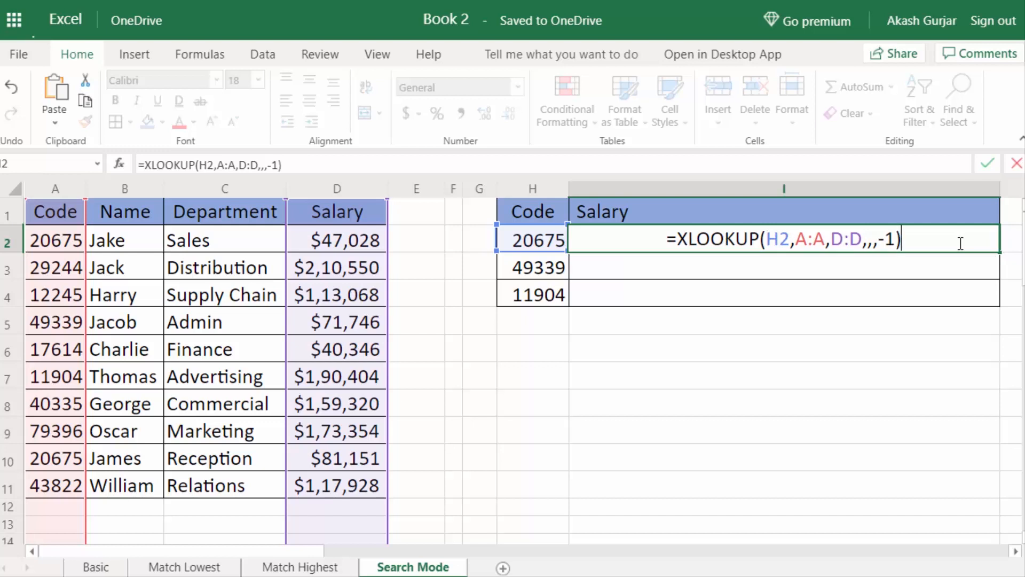
pyautogui.press('Return')
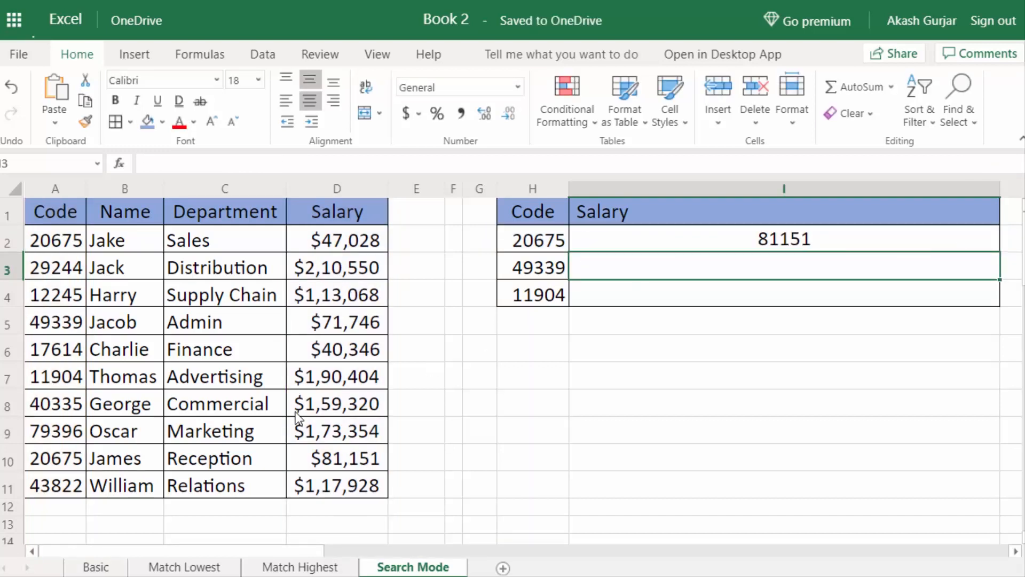
pyautogui.click(67, 465)
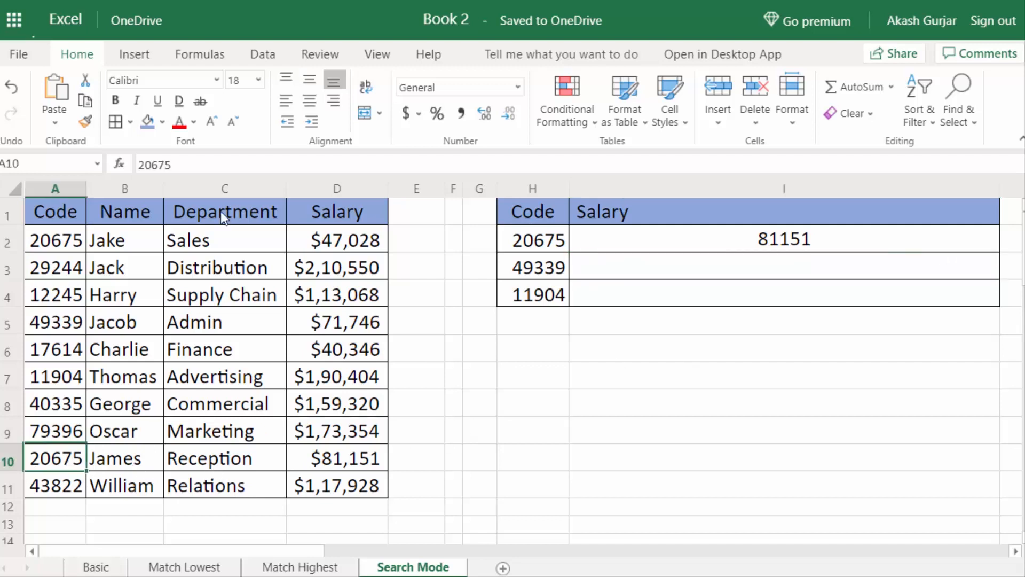
# Change I2's search_mode from -1 to 1 so it returns 47028, then go to A1.
pyautogui.click(741, 234)
pyautogui.press('F2')
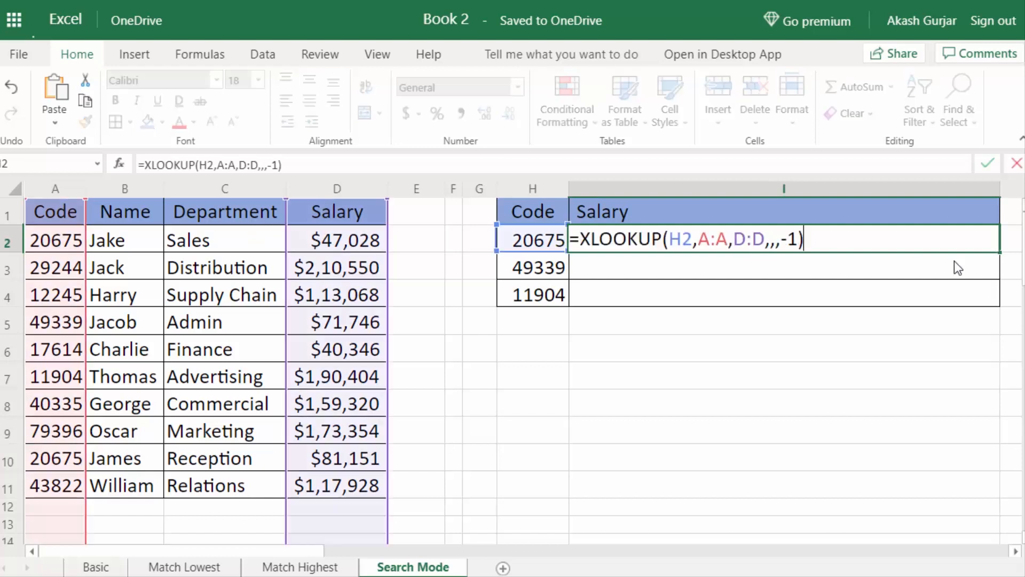
pyautogui.click(788, 239)
pyautogui.press('BackSpace')
pyautogui.doubleClick(788, 239)
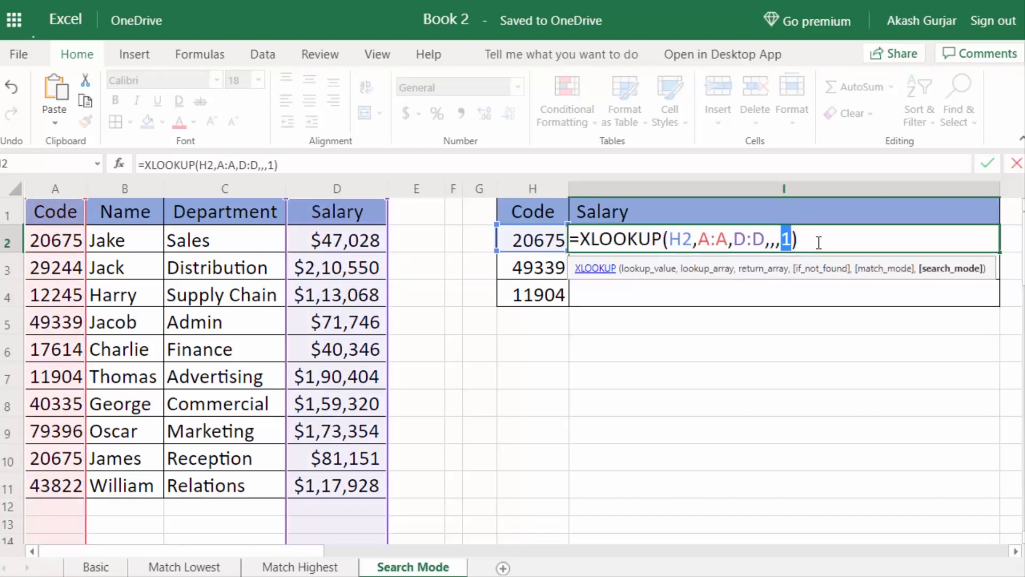
pyautogui.press('Return')
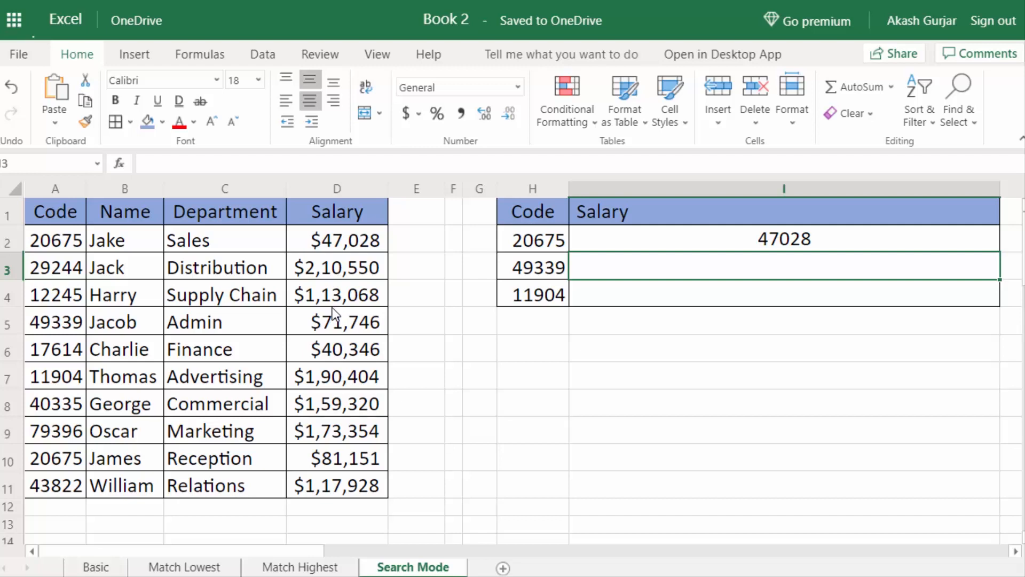
pyautogui.hotkey('ctrl', 'Home')
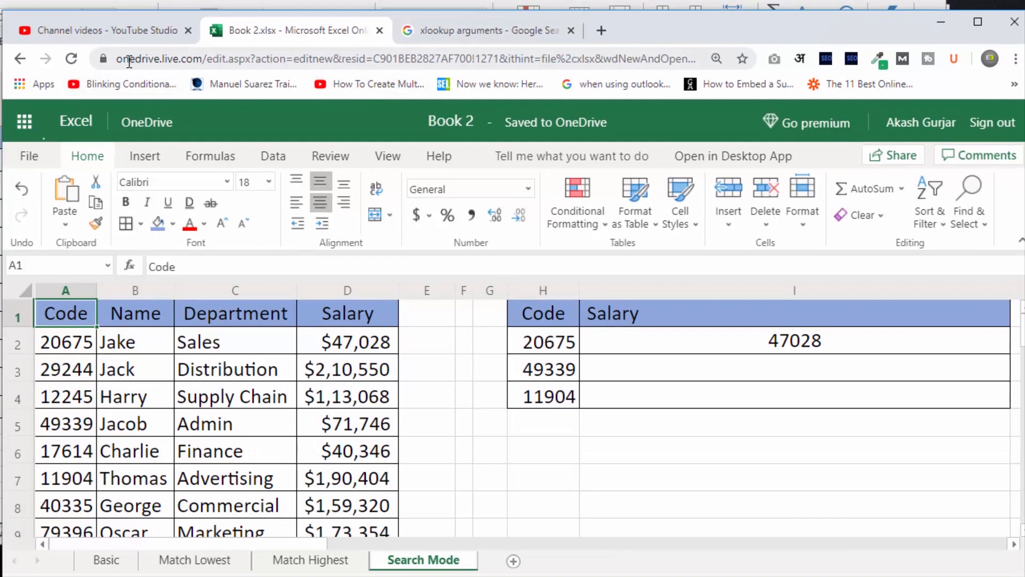
# Go to the Microsoft account sign-in page at login.live.com.
pyautogui.click(747, 377)
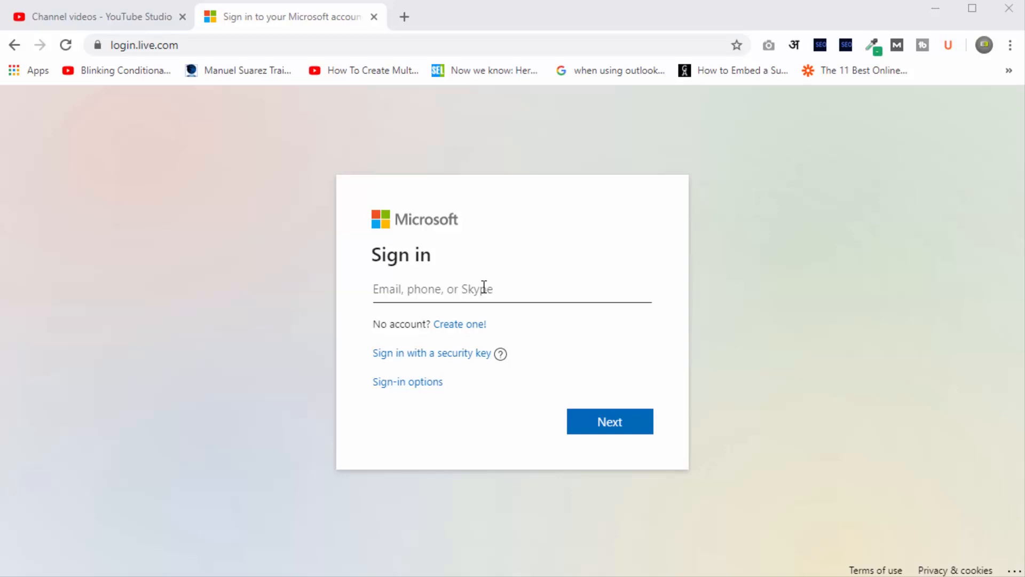
# Sign in to the Microsoft account with the account e-mail and password.
pyautogui.click(643, 430)
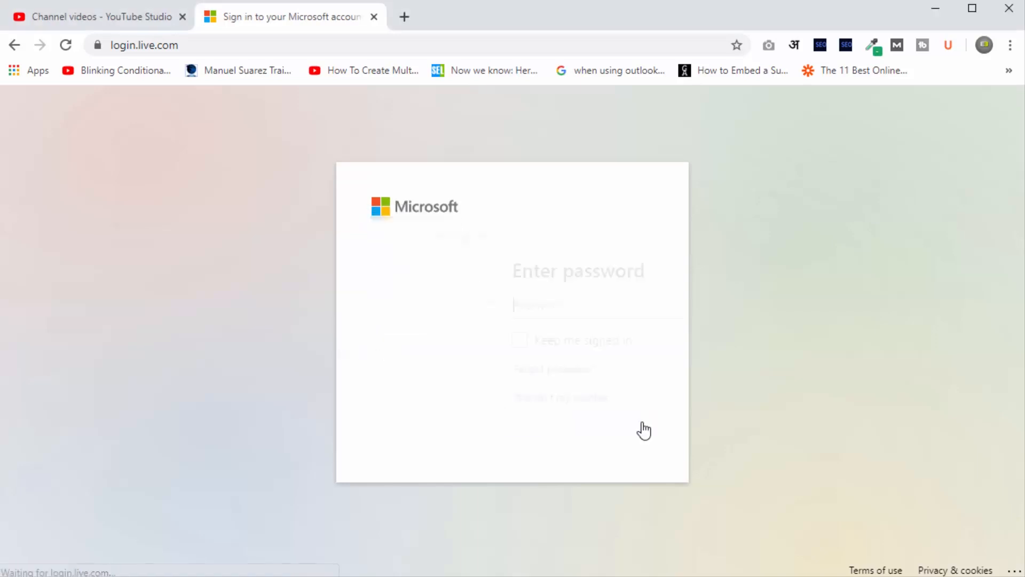
pyautogui.write('•••••••••••••••')
pyautogui.press('Return')
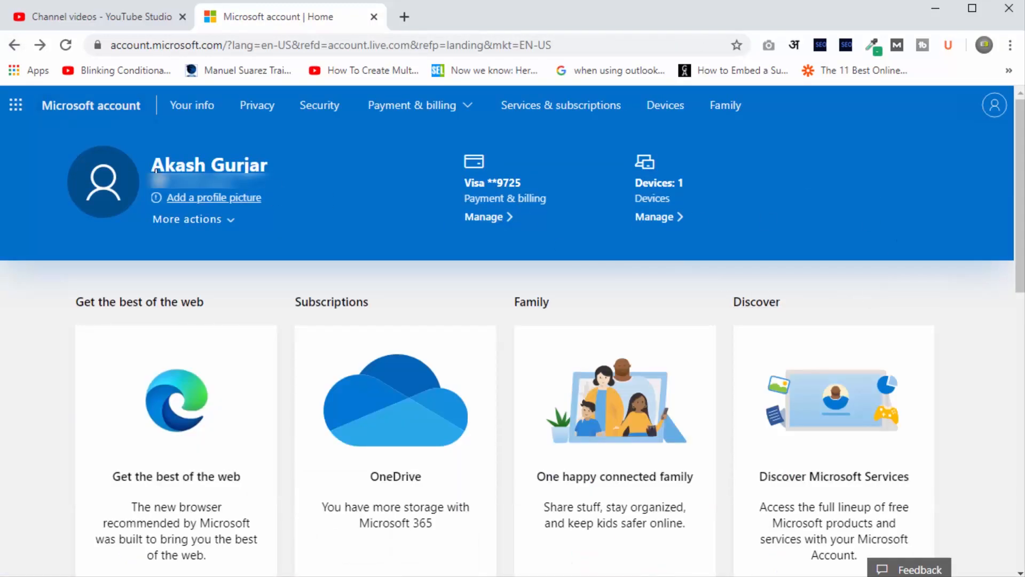
# Open Excel from the Microsoft 365 app launcher, staying signed in with this account.
pyautogui.click(15, 107)
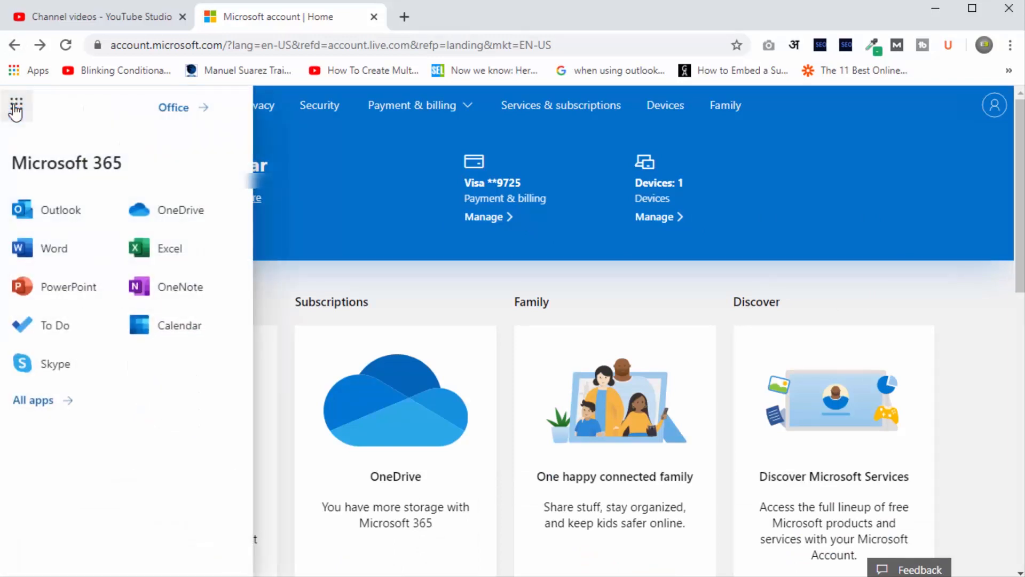
pyautogui.click(166, 257)
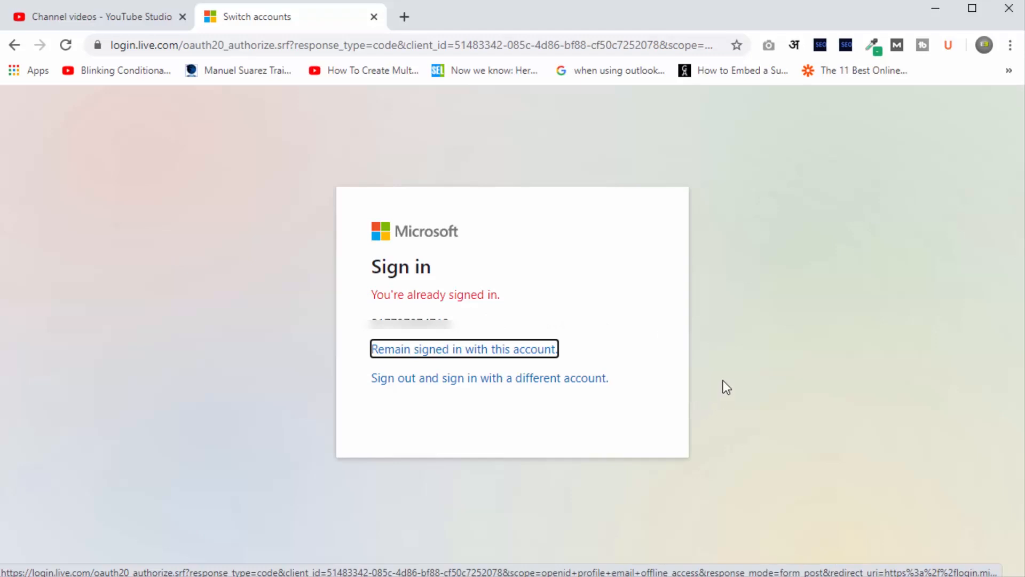
pyautogui.click(492, 349)
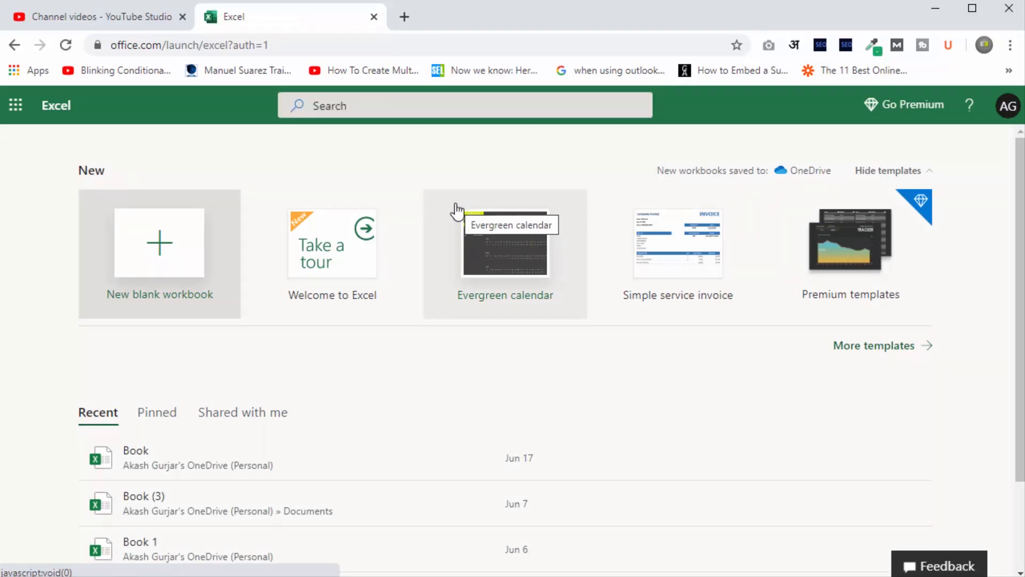
# Create a new blank workbook from the Excel start page.
pyautogui.click(159, 268)
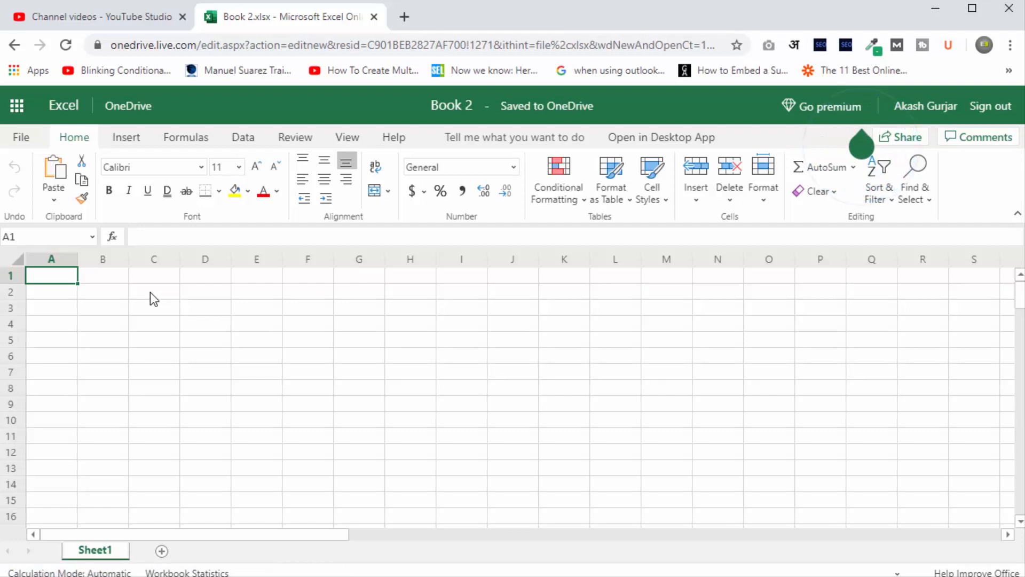
pyautogui.click(413, 311)
pyautogui.click(865, 146)
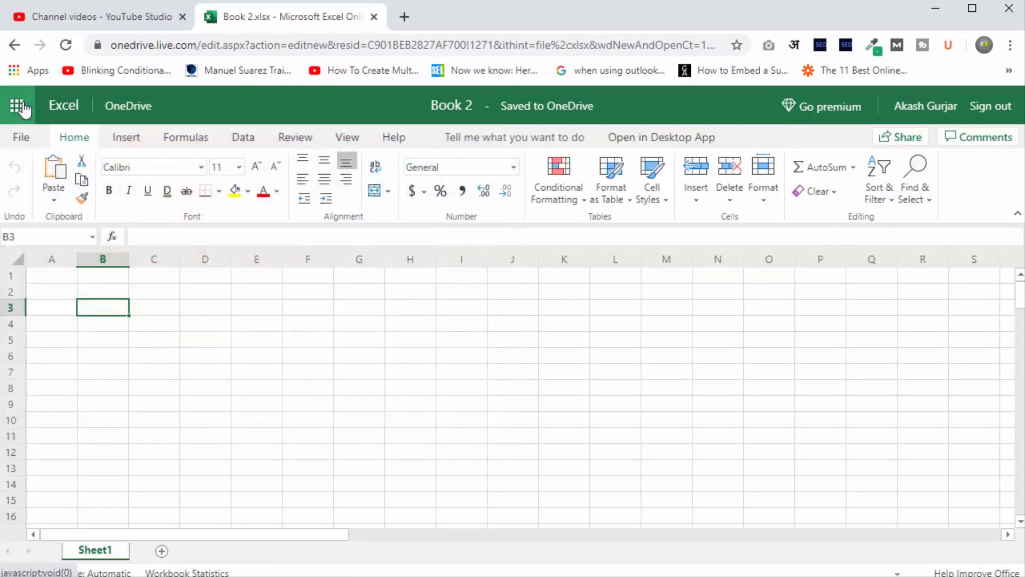
# Show the other Office app tiles, close the panel, and return to cell A1.
pyautogui.click(19, 107)
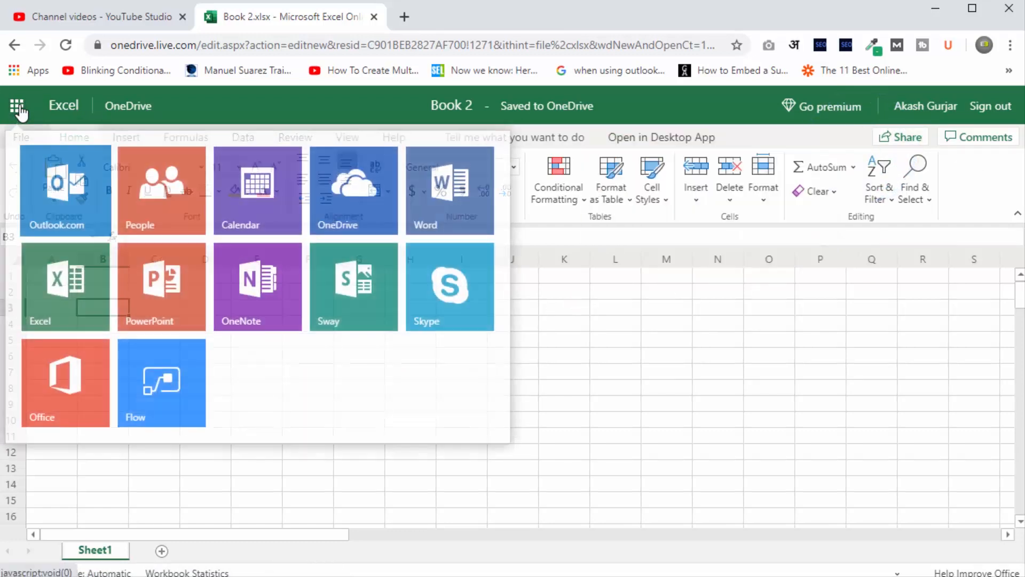
pyautogui.click(608, 313)
pyautogui.click(54, 276)
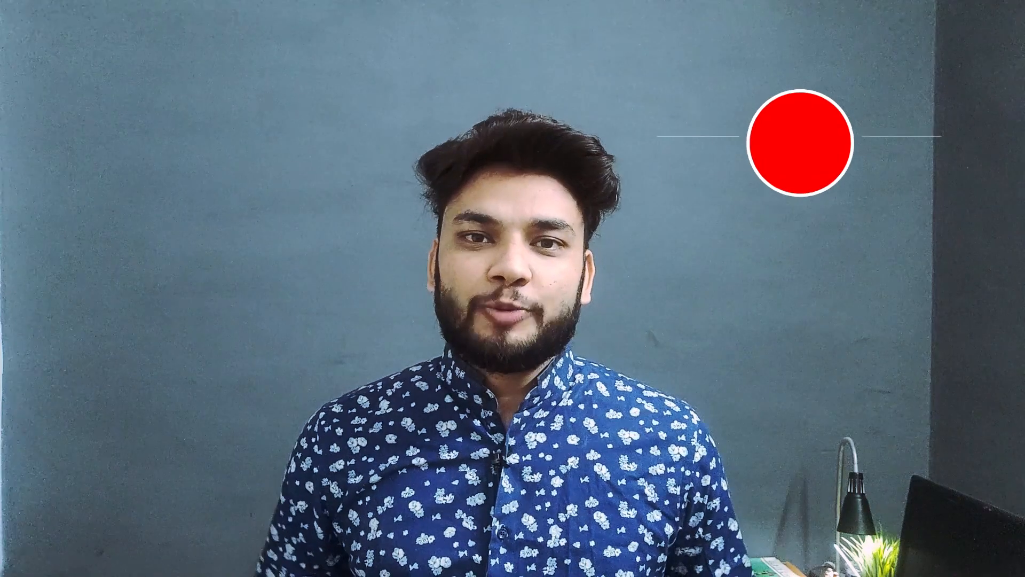